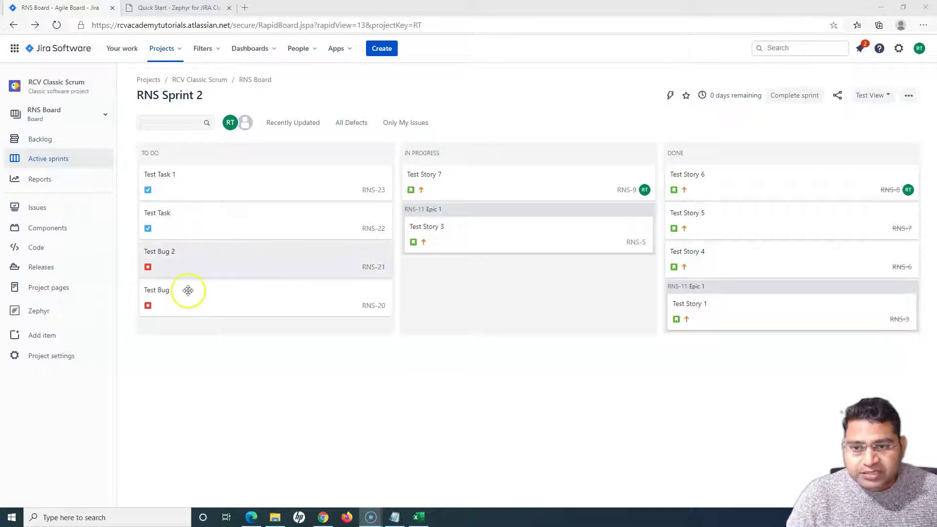
Examine the Your Test Process section and its process diagram on the Zephyr for JIRA Cloud Quick Start page.
left_click(177, 8)
scroll(325, 244, "up", 4)
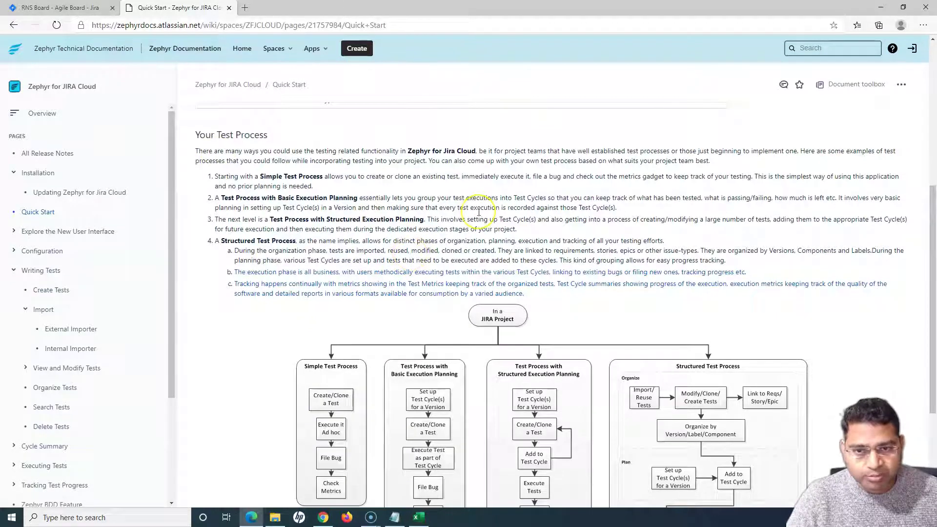
scroll(475, 328, "down", 2)
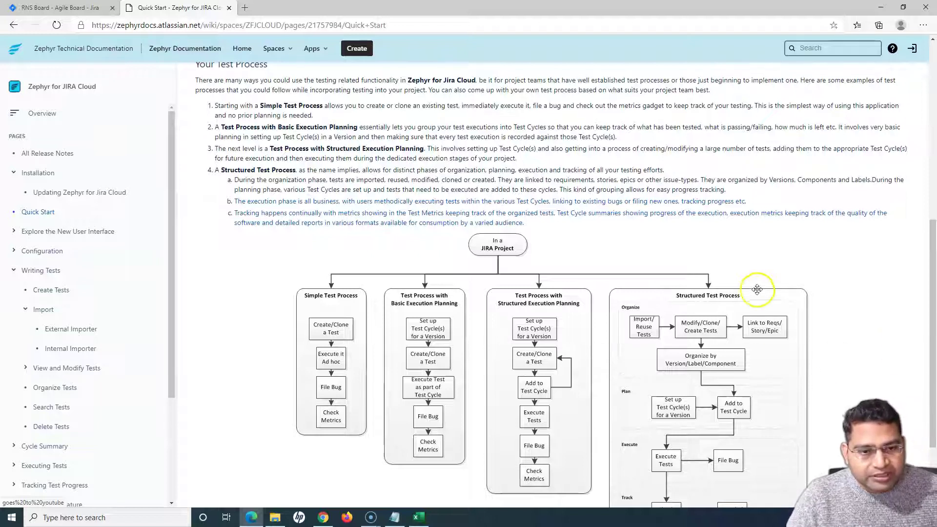
scroll(761, 273, "down", 2)
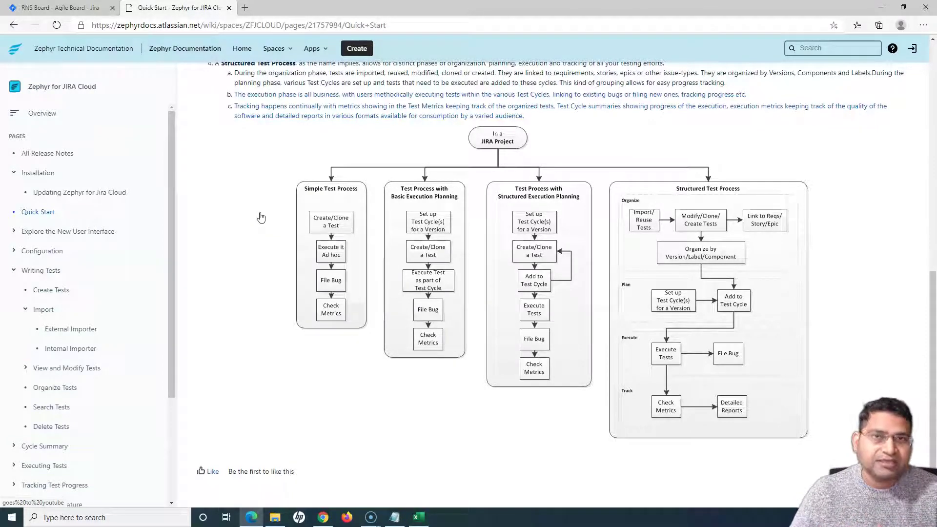
left_click(262, 189)
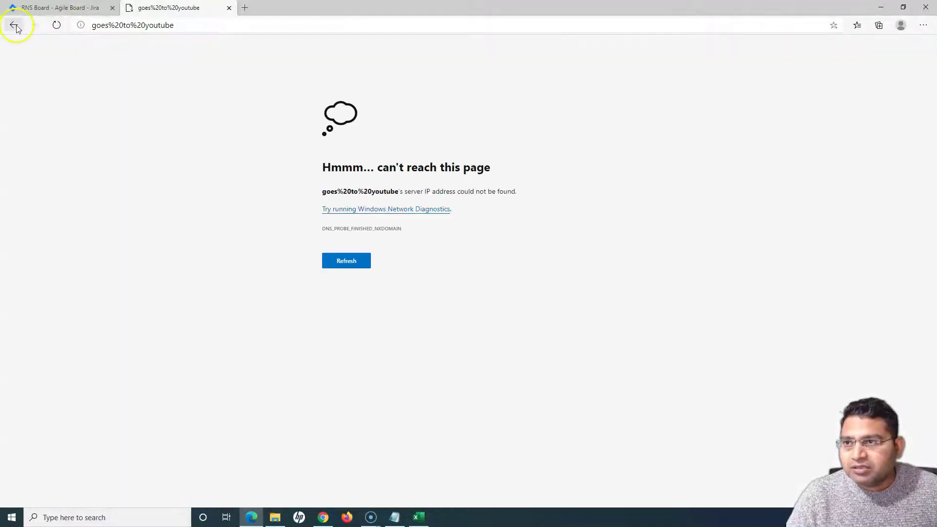
left_click(14, 24)
Switch back to the Jira project and open Zephyr's Cycle Summary.
left_click(68, 7)
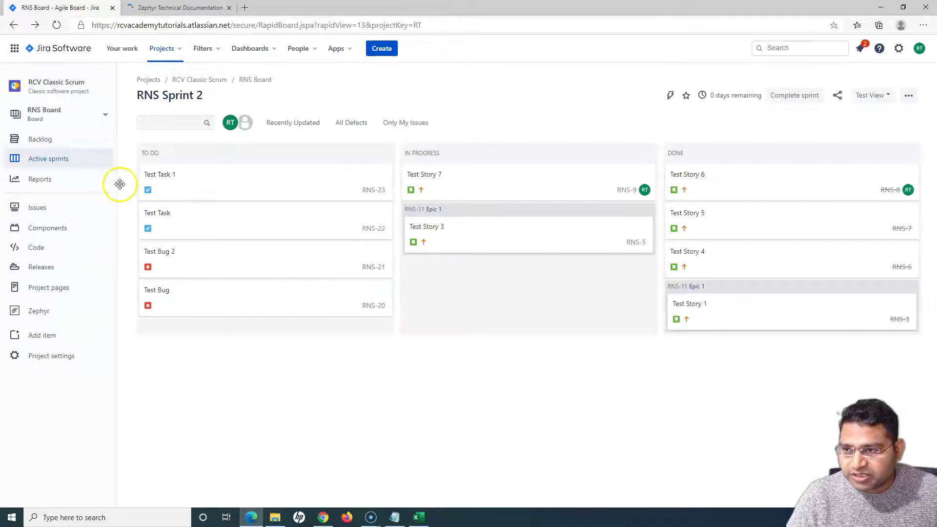
left_click(38, 313)
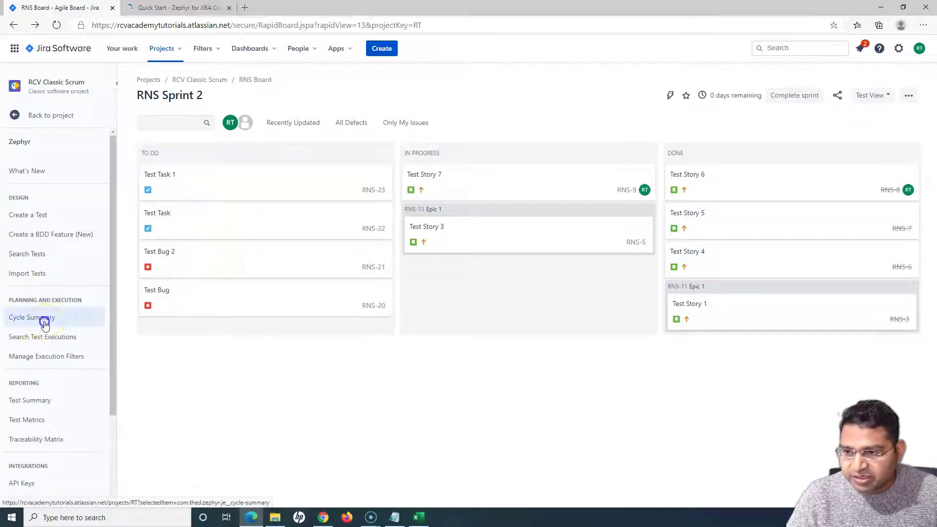
left_click(43, 326)
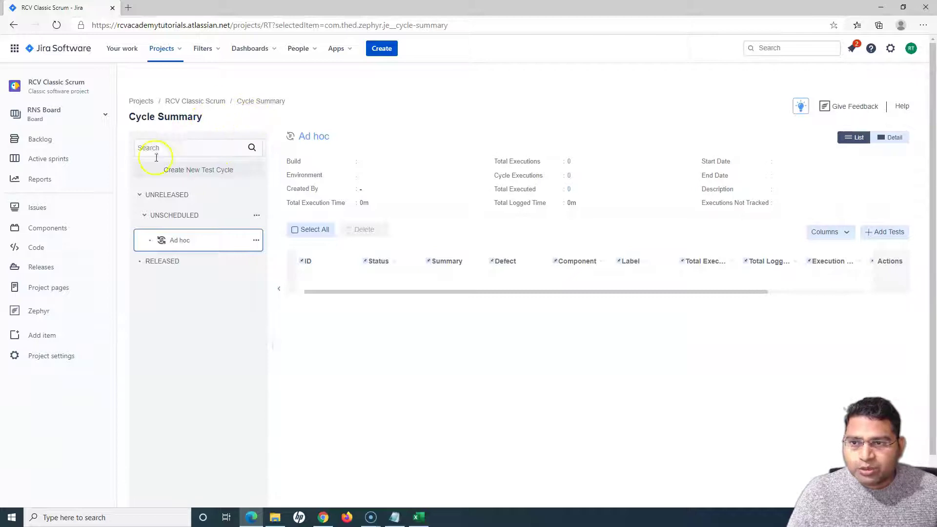
Start a new test cycle with the version UNSCHEDULED and the name V1.0 Regression.
left_click(198, 171)
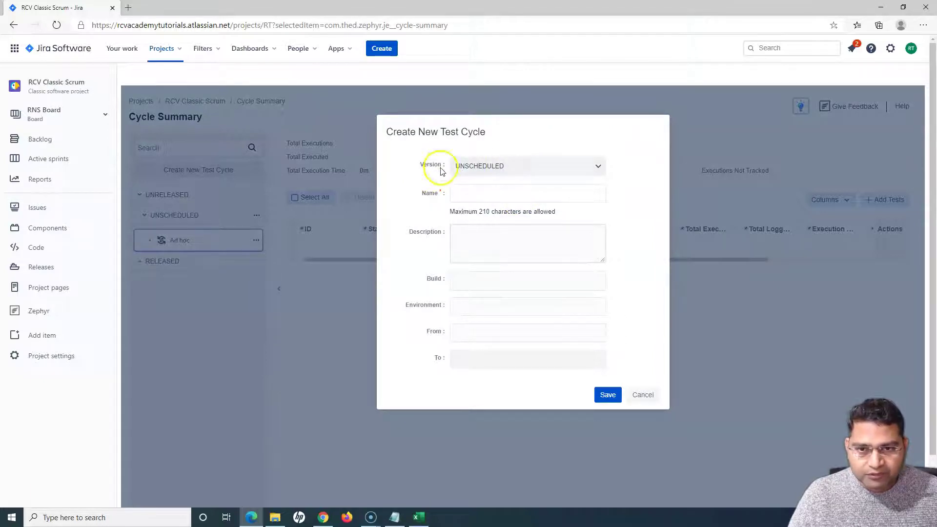
left_click(502, 168)
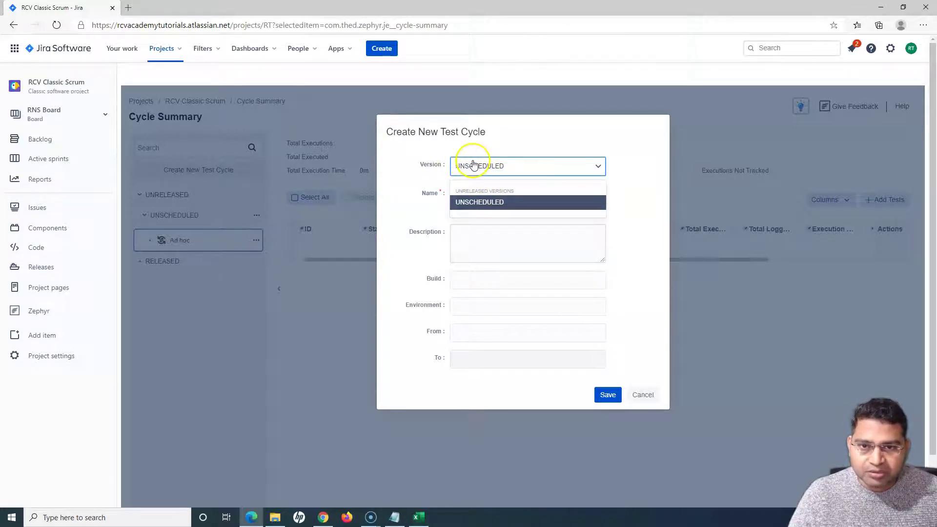
left_click(489, 203)
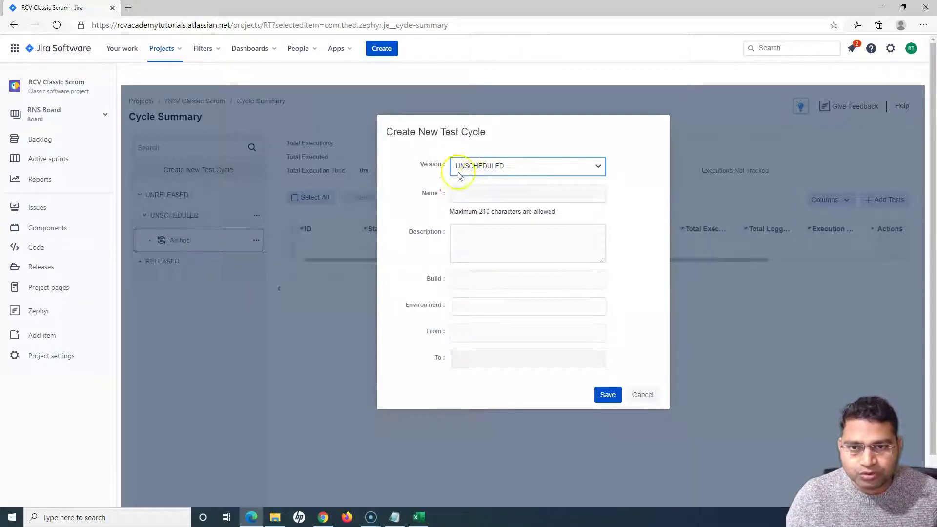
left_click(473, 194)
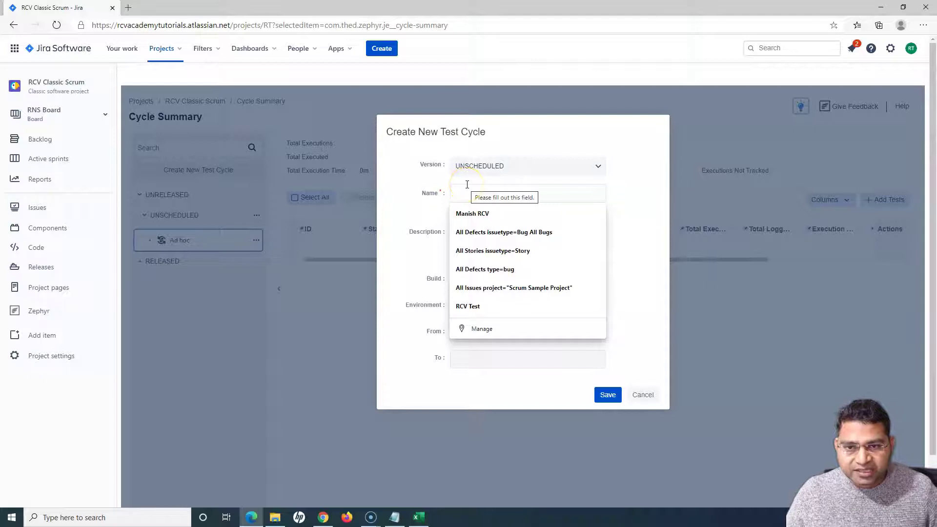
type("R")
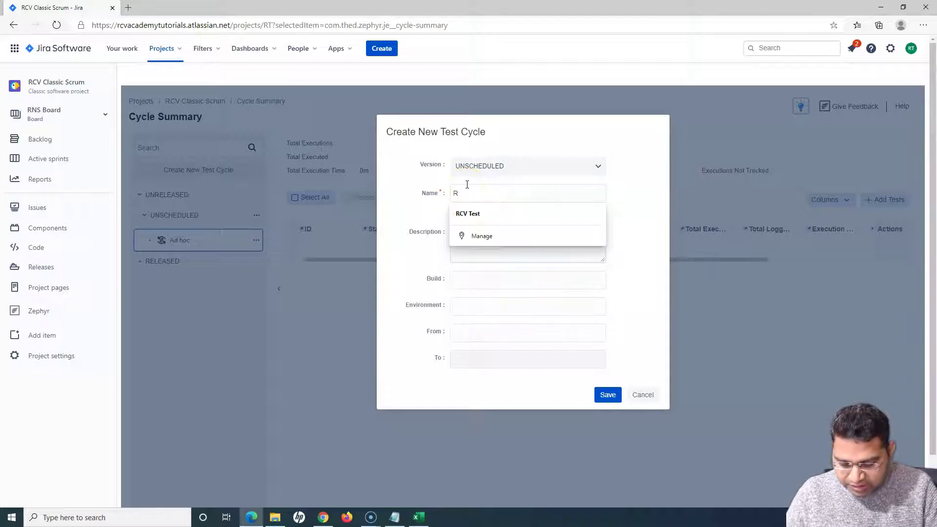
key("BackSpace")
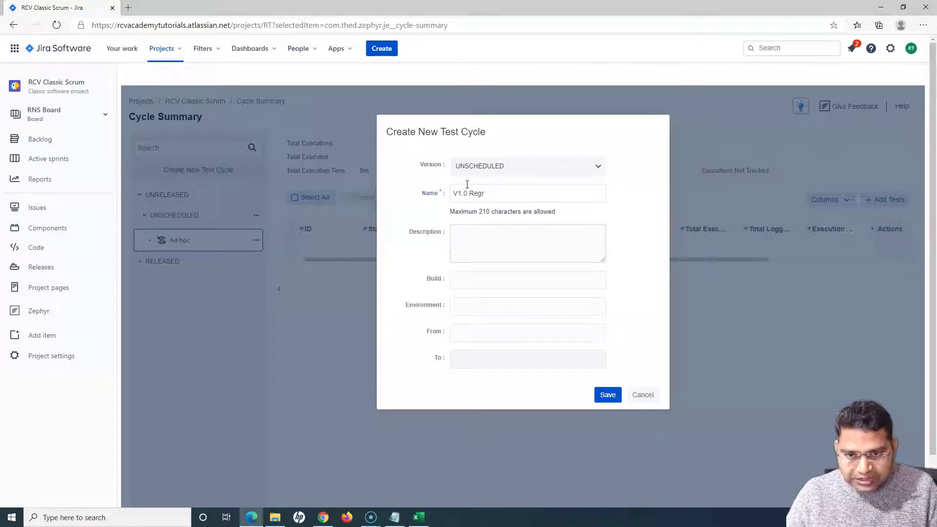
type("V1.0 Regress")
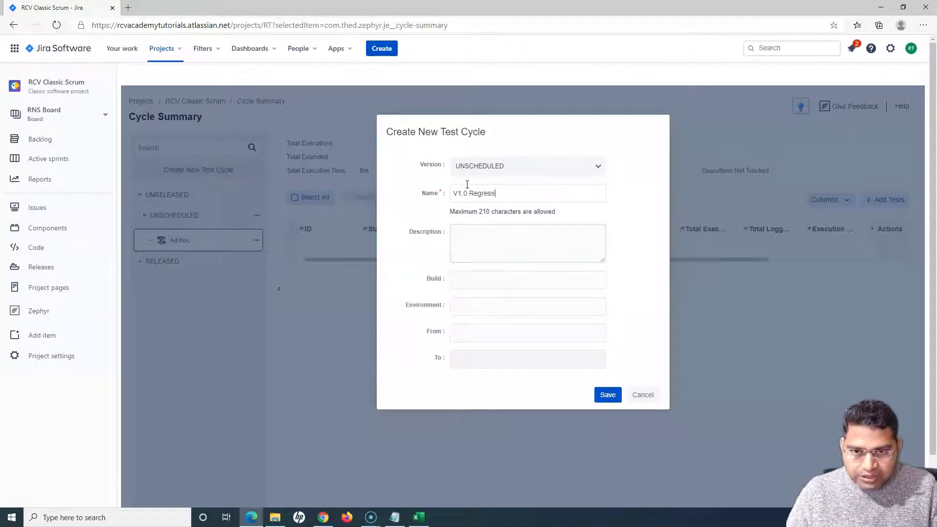
type("ion")
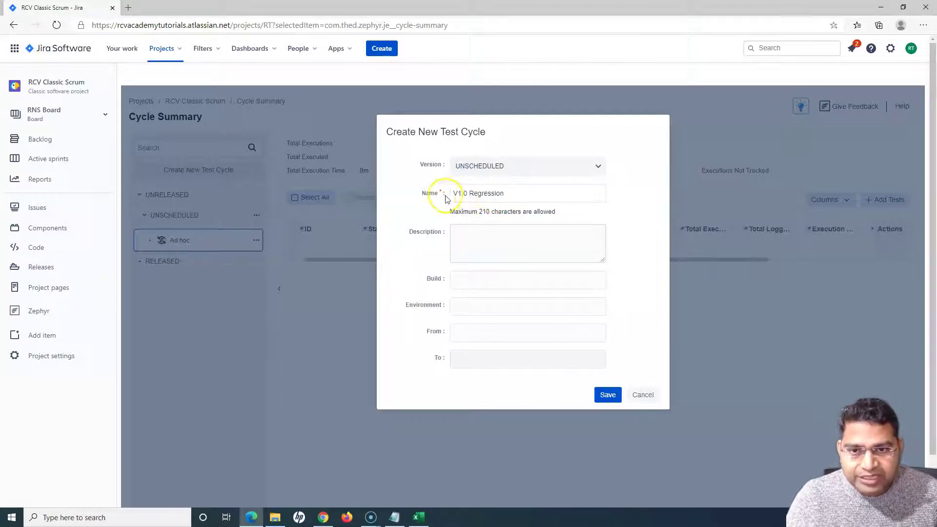
left_click(424, 214)
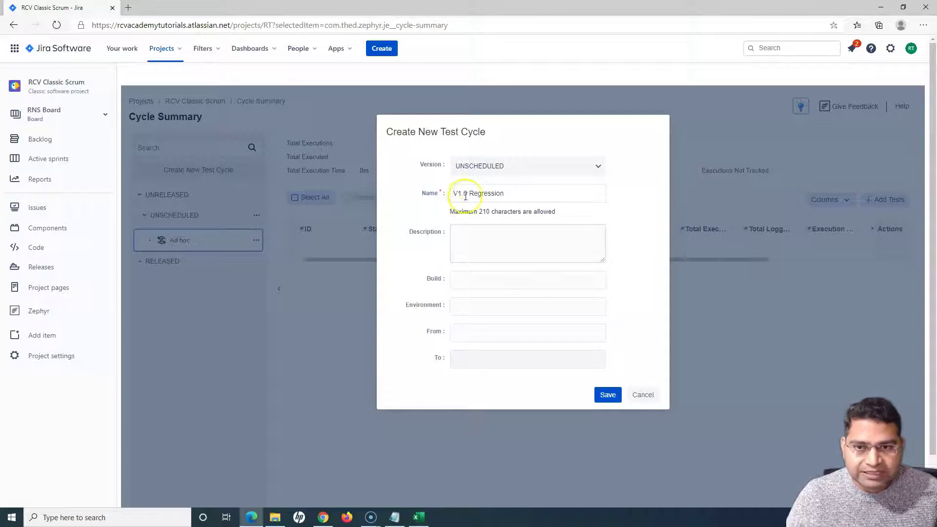
Set the new test cycle's build to 1.5.23 and its environment to SIT.
left_click(476, 239)
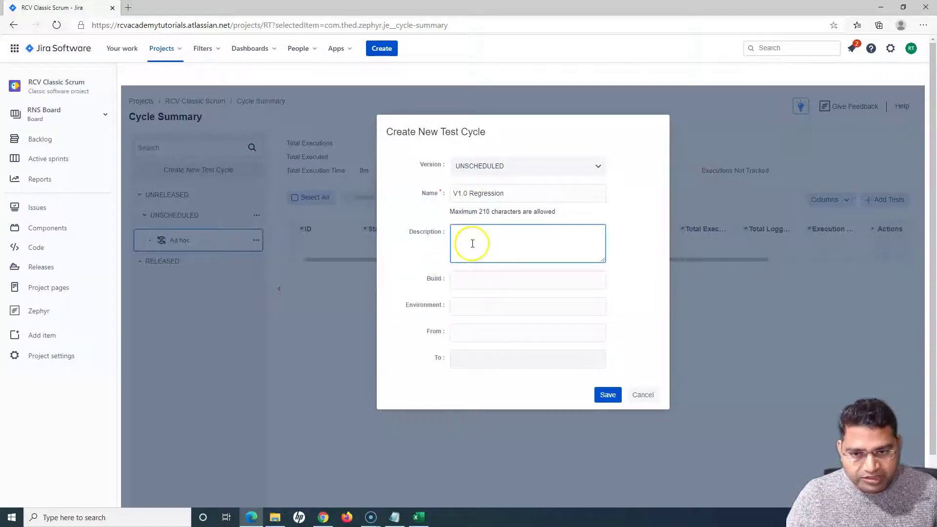
left_click(471, 281)
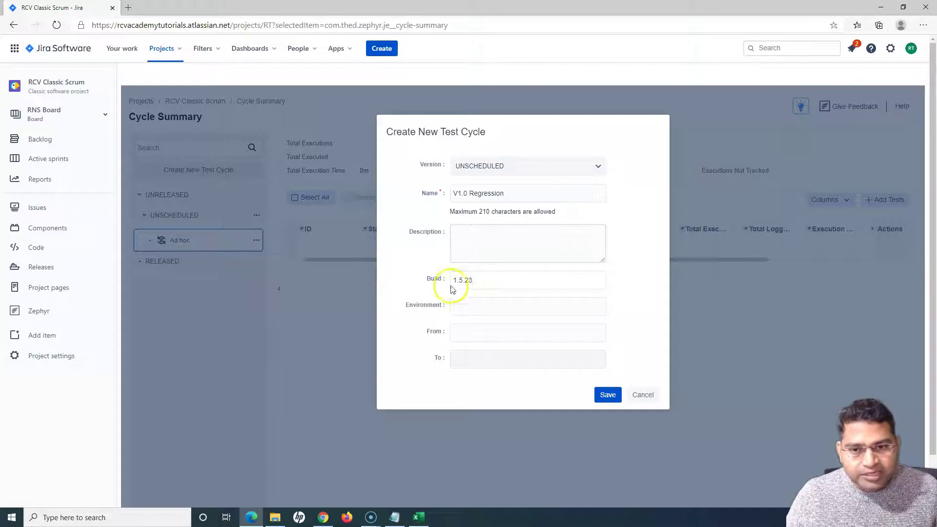
left_click(467, 307)
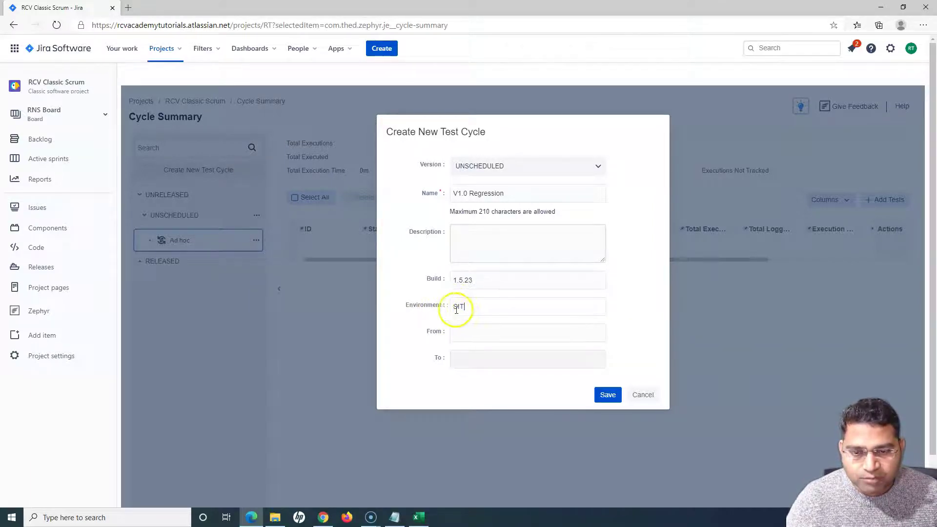
left_click(451, 311)
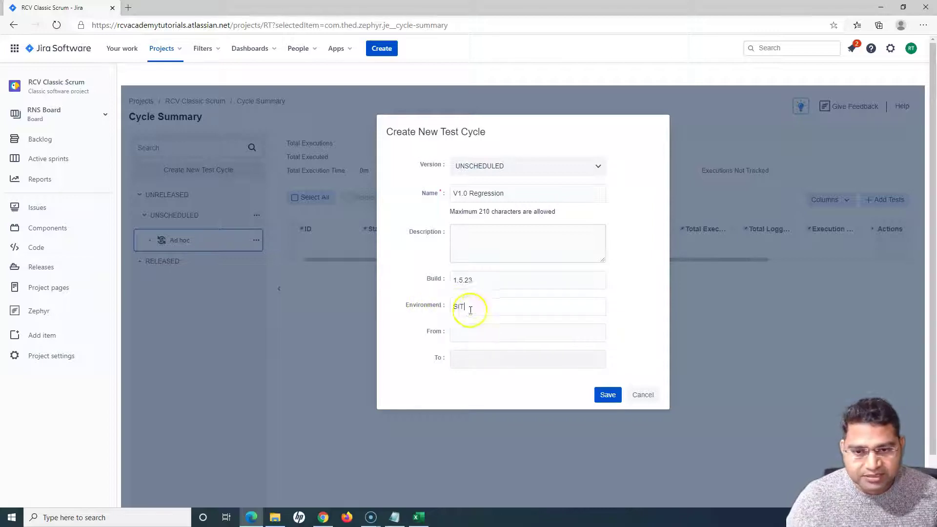
Set the test cycle's dates from 2020-10-26 to 2020-11-06 and save the cycle.
left_click(461, 333)
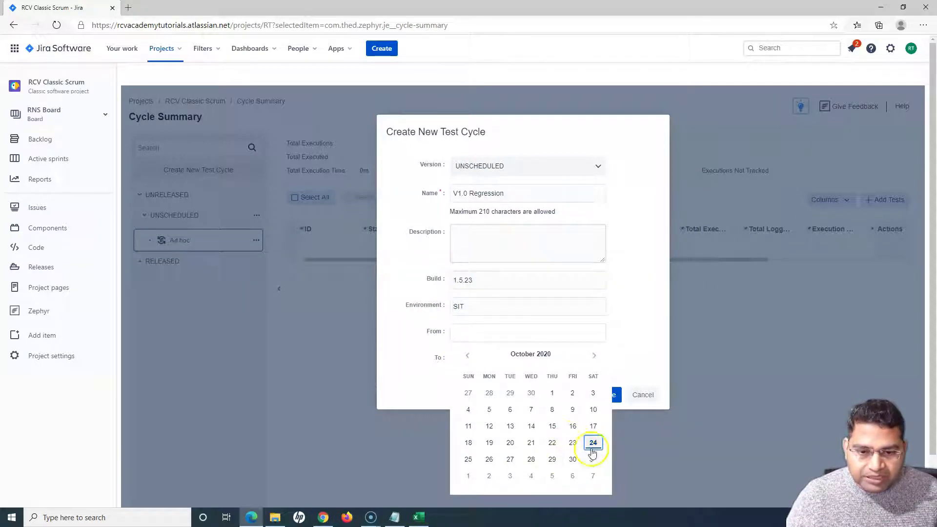
left_click(490, 460)
left_click(550, 357)
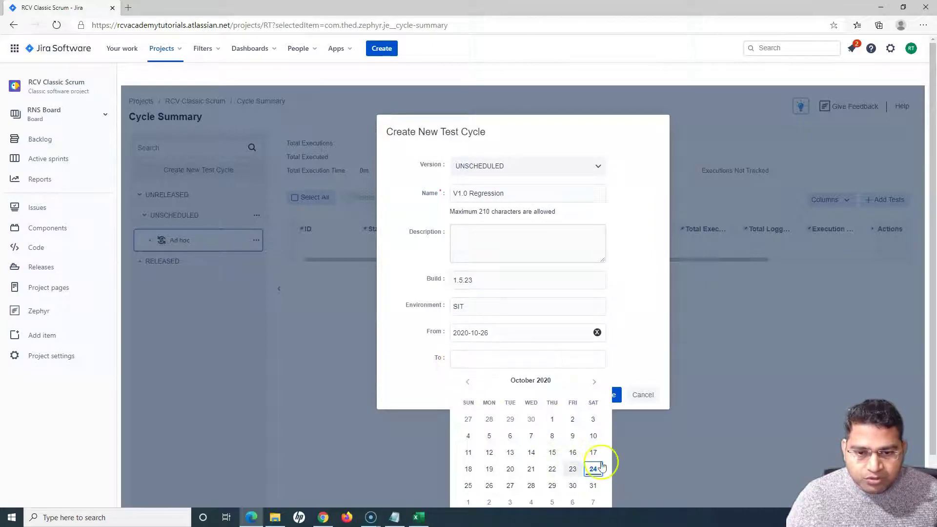
scroll(564, 439, "down", 1)
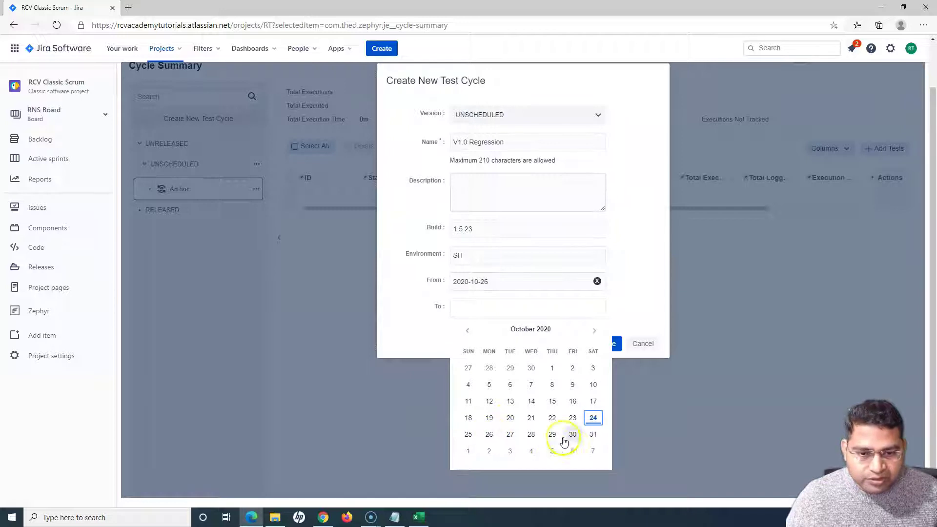
left_click(574, 452)
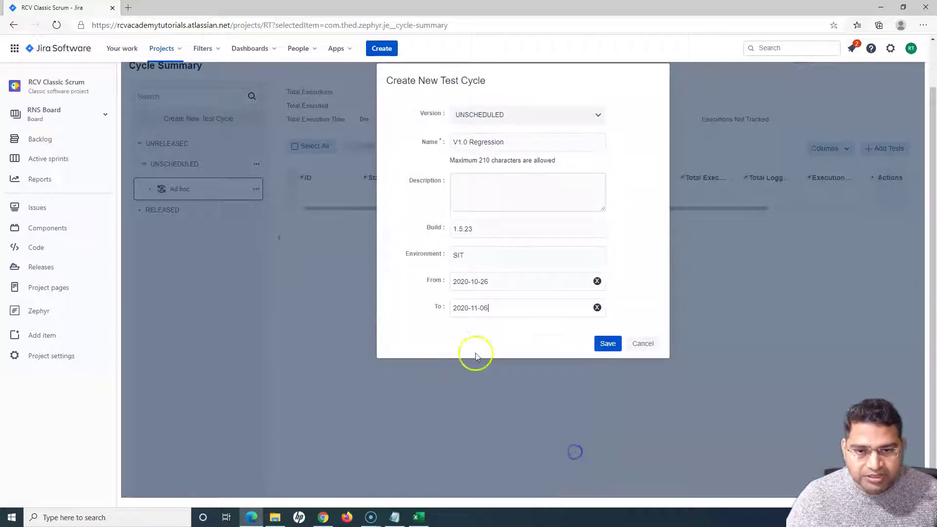
left_click(608, 344)
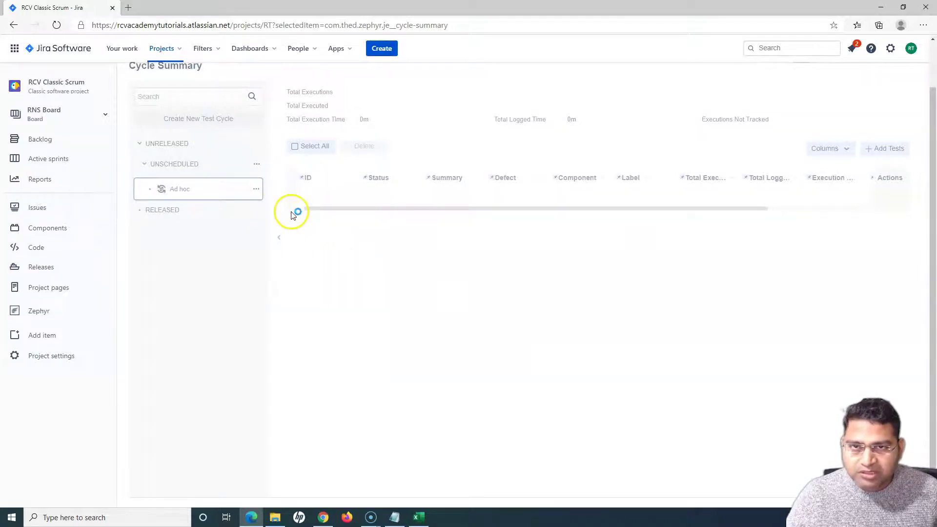
Add a folder named UI to the V1.0 Regression cycle and expand the cycle.
scroll(502, 79, "up", 1)
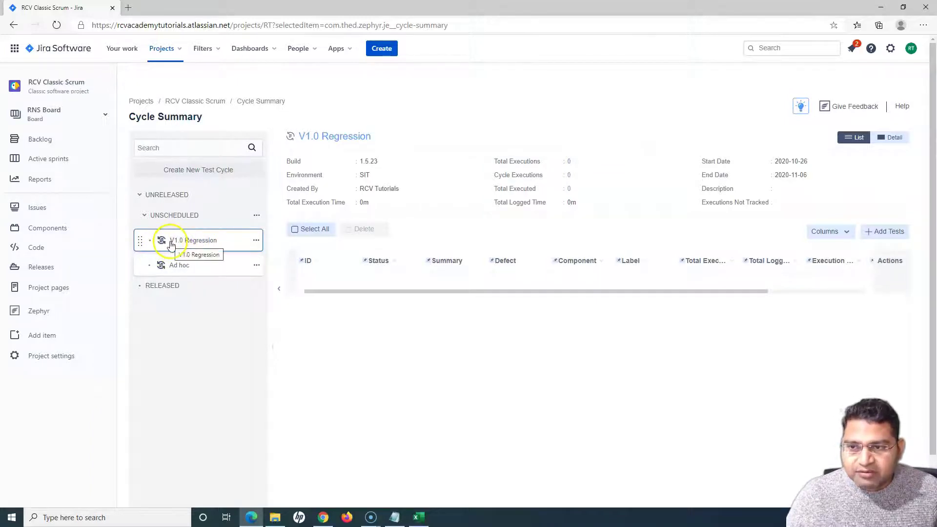
left_click(195, 243)
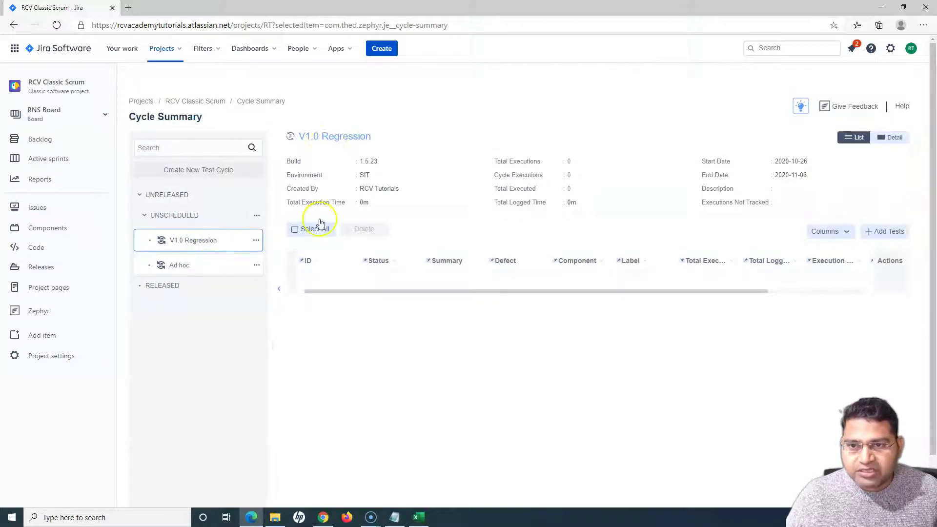
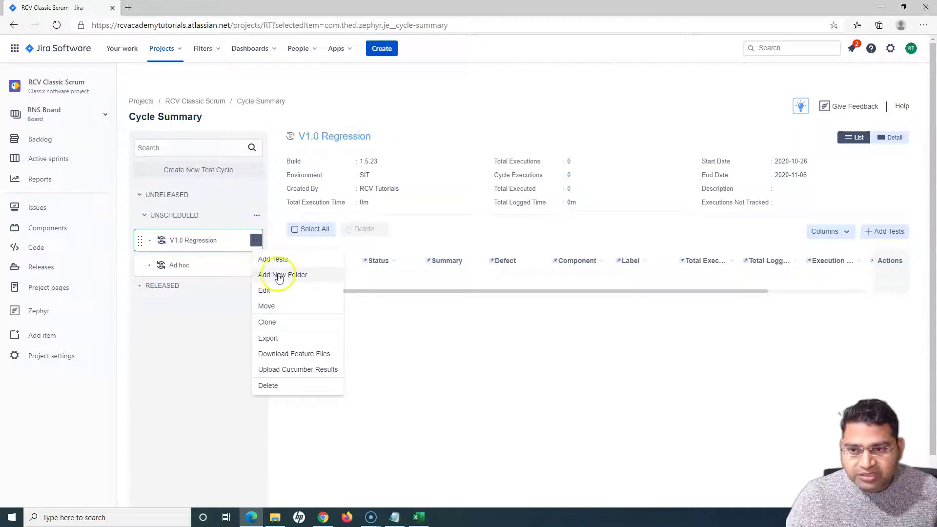
left_click(279, 277)
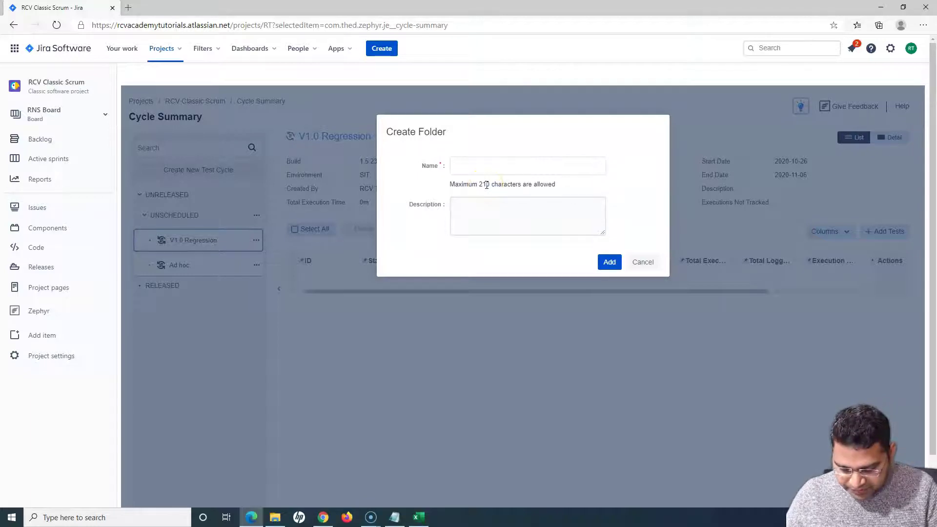
type("UI")
left_click(610, 262)
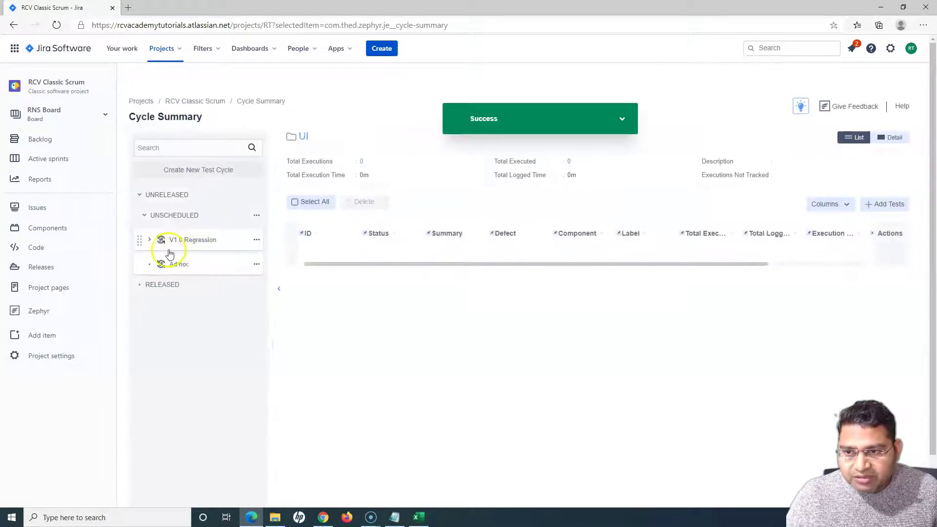
left_click(149, 240)
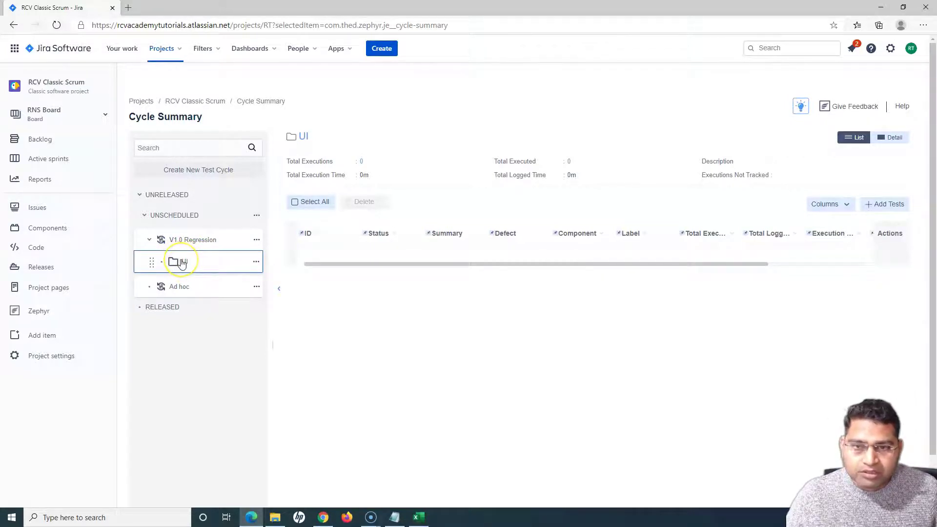
left_click(256, 262)
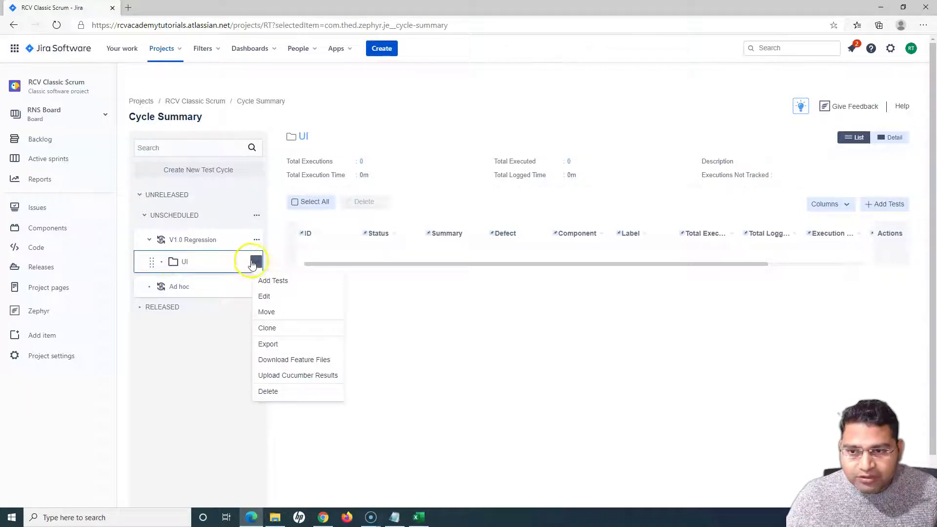
left_click(269, 282)
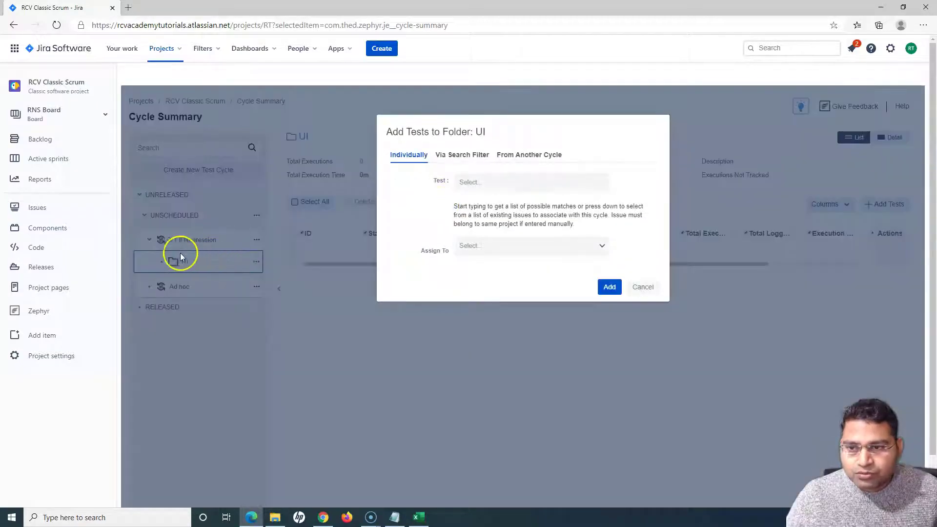
left_click(641, 289)
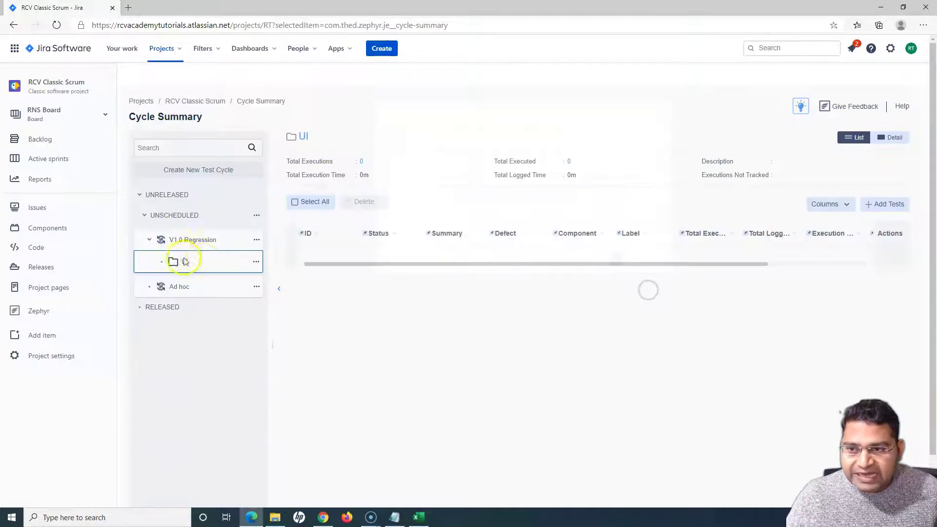
Review the V1.0 Regression cycle's editable details and leave them without saving.
left_click(185, 238)
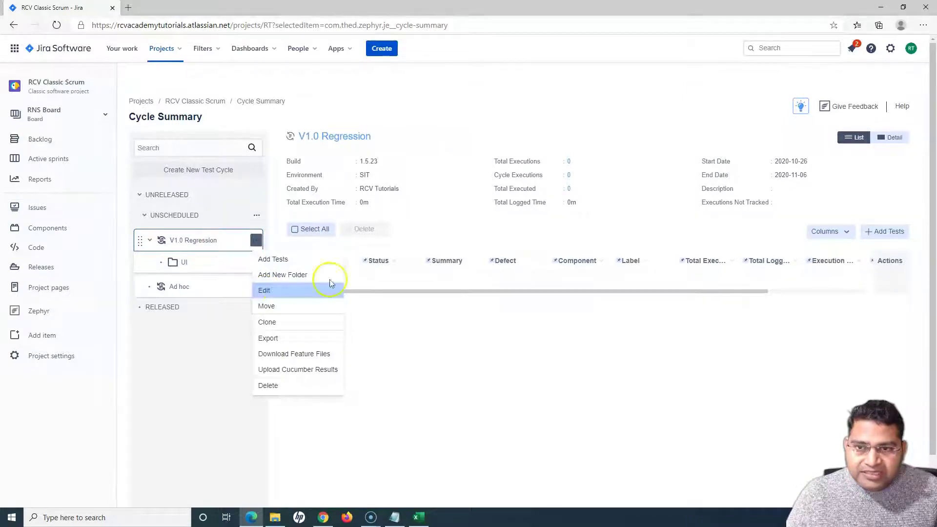
left_click(264, 291)
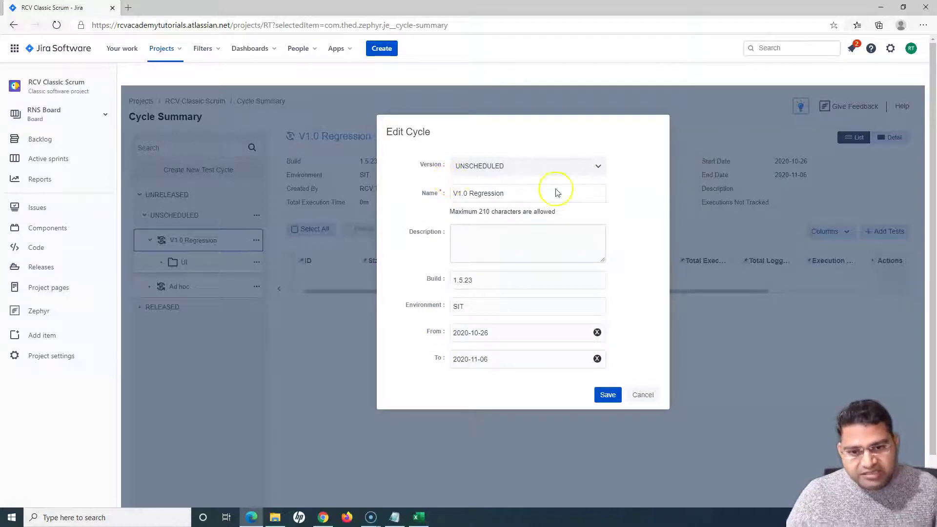
left_click(649, 396)
Check which target versions the V1.0 Regression cycle can be moved to, and cancel the move.
left_click(257, 241)
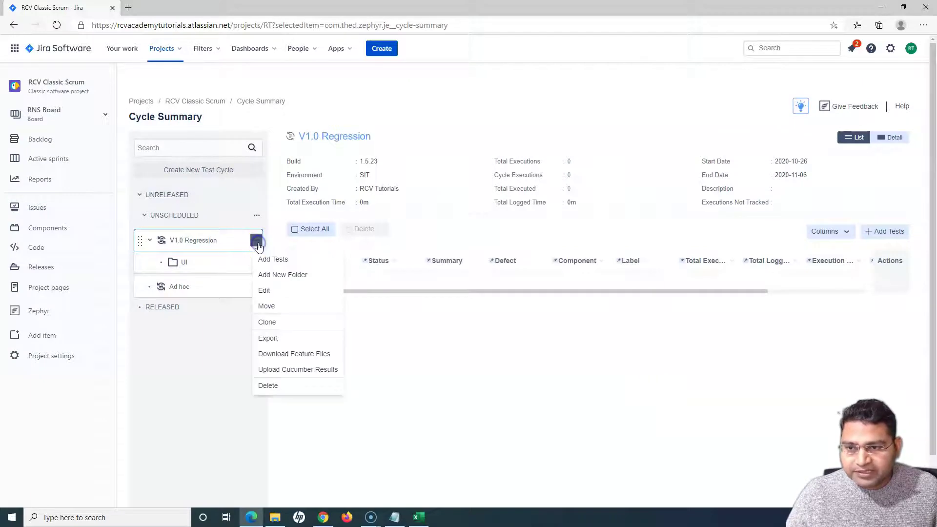
left_click(272, 310)
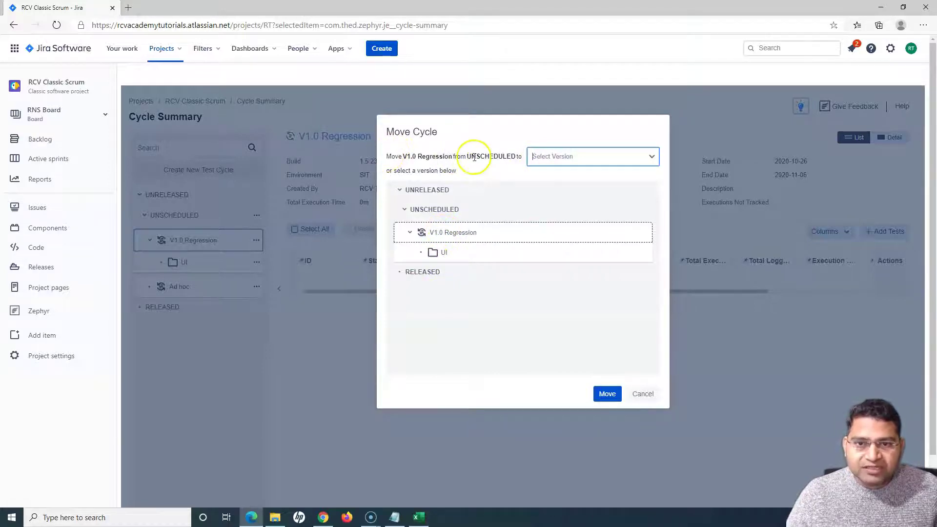
left_click(652, 157)
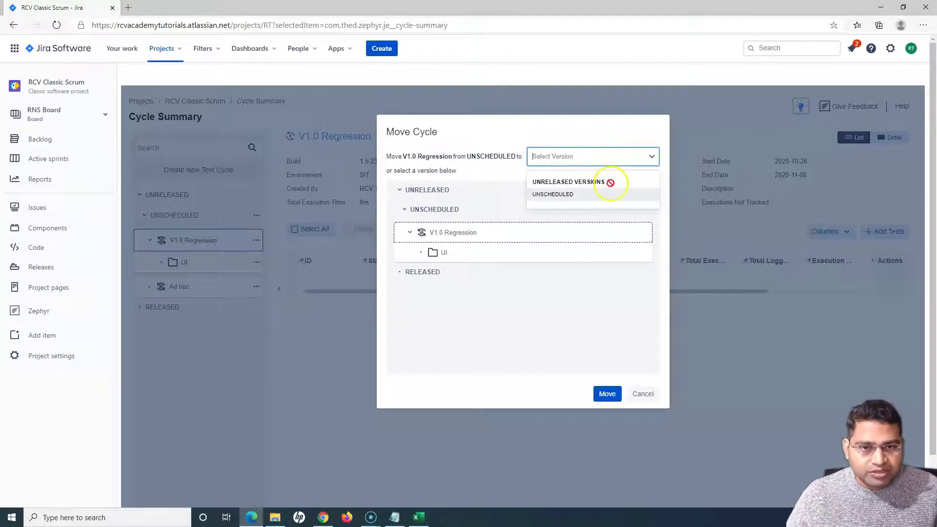
left_click(643, 394)
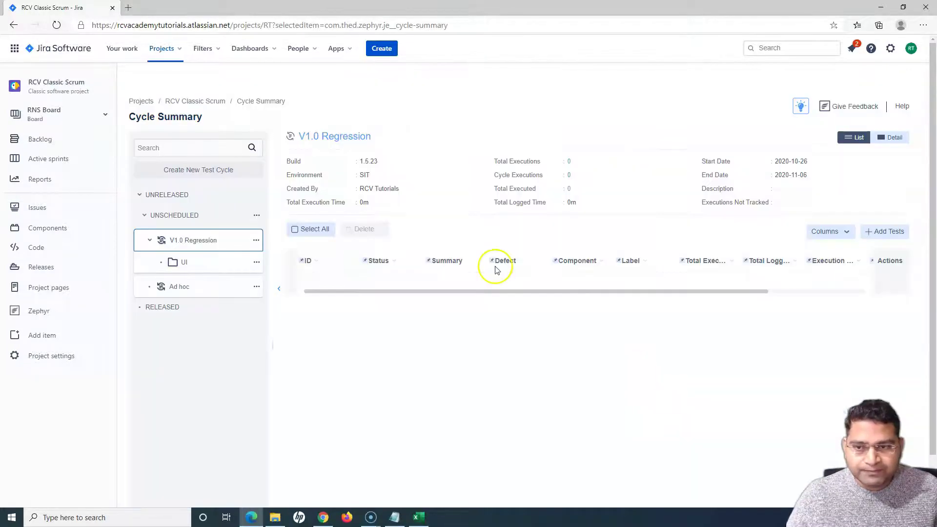
Clone the V1.0 Regression cycle under the name CLONE - V1.0 Regression.
left_click(255, 241)
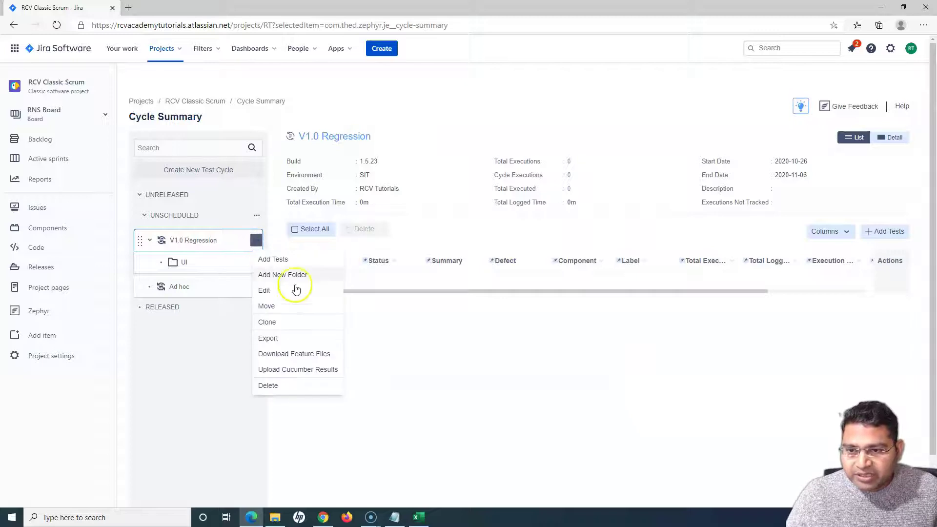
left_click(280, 324)
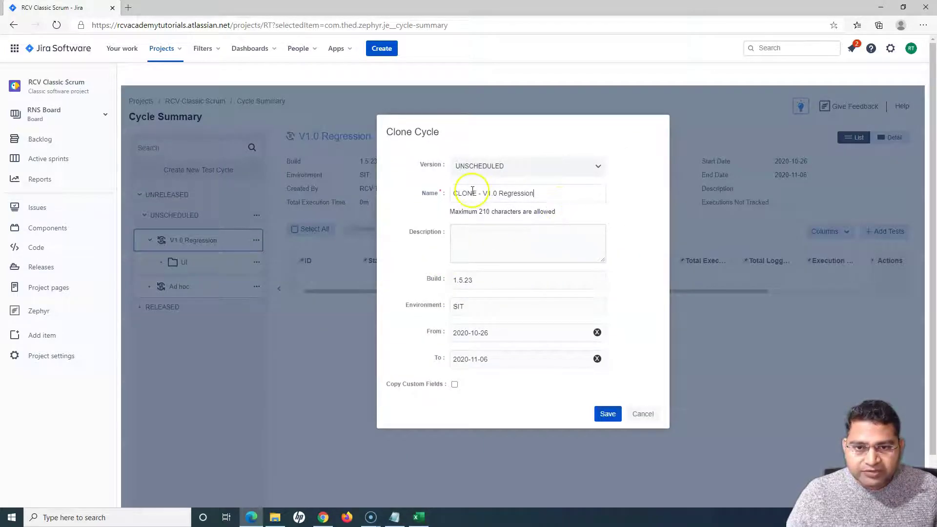
left_click(606, 413)
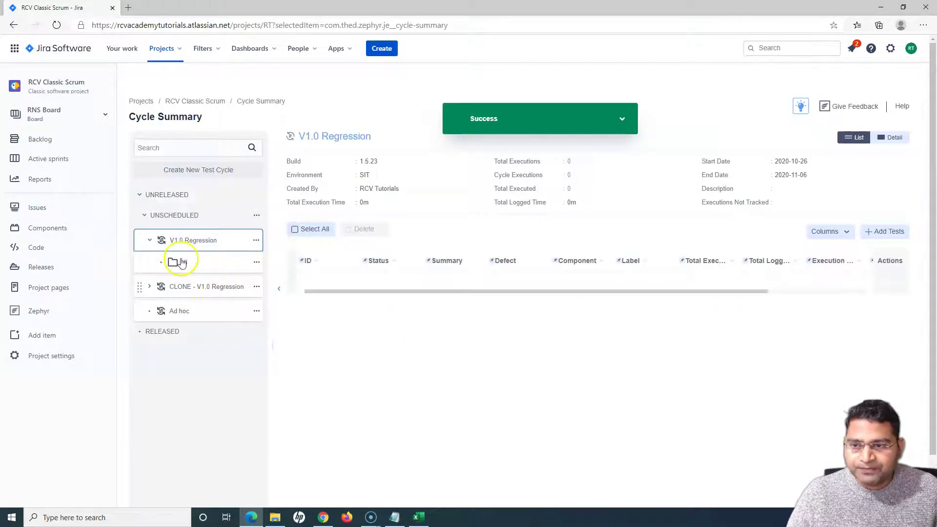
Export the V1.0 Regression cycle as a CSV file.
left_click(256, 241)
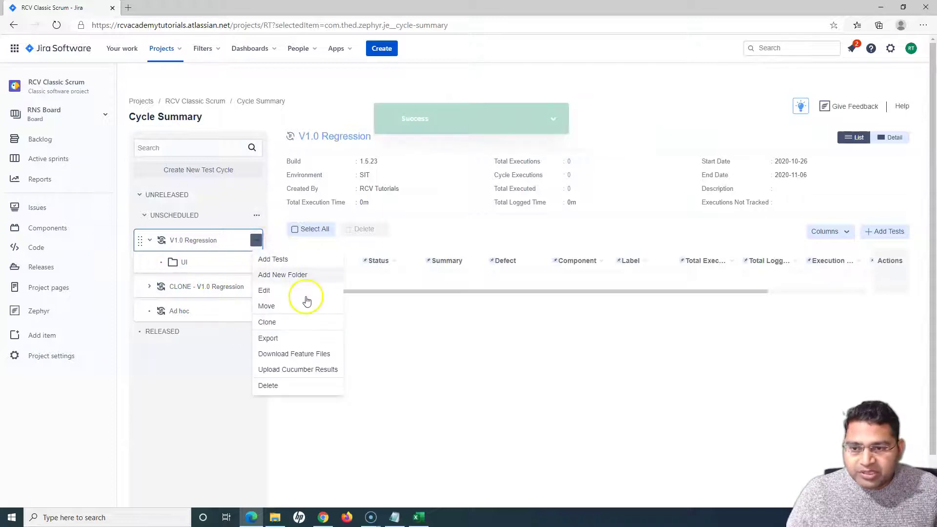
left_click(284, 340)
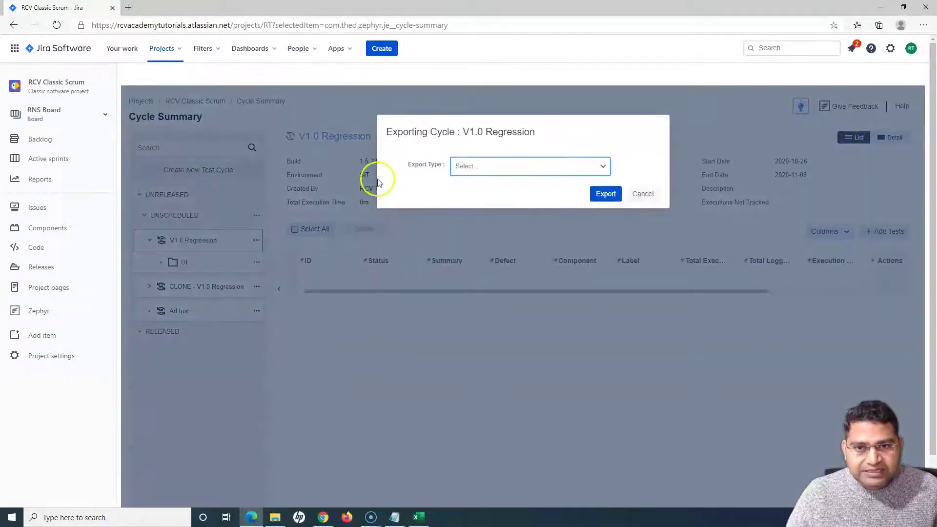
left_click(603, 168)
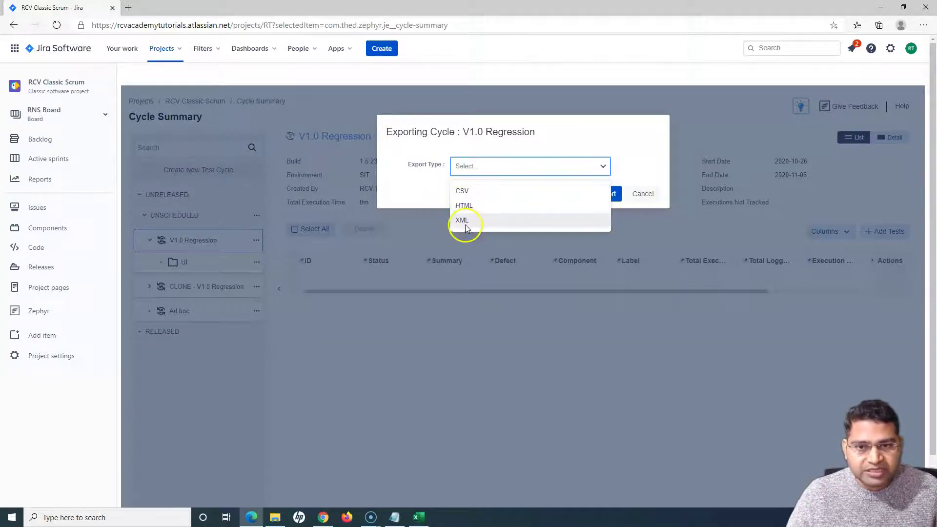
left_click(477, 191)
left_click(604, 195)
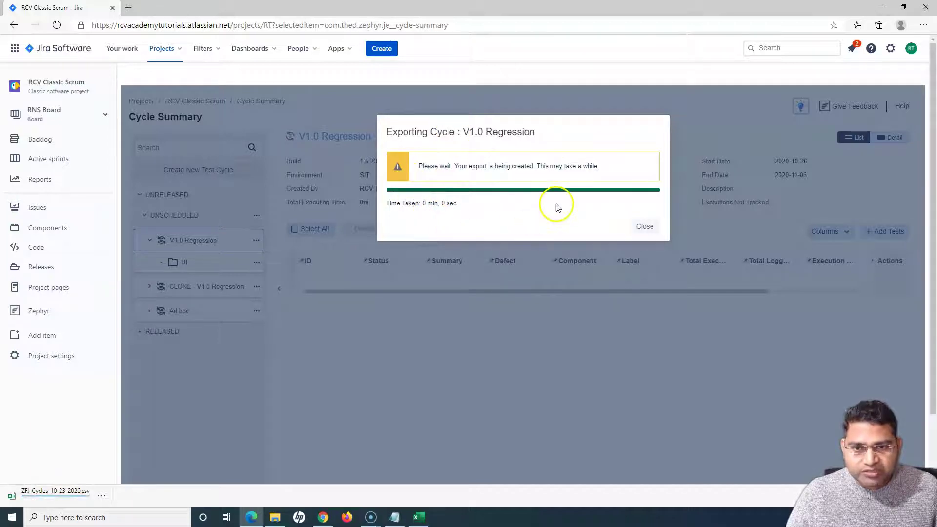
Open the exported ZFJ-Cycles-10-23-2020.csv in Excel to view its columns, close it, and return to Jira to dismiss the export dialog.
left_click(101, 496)
left_click(143, 380)
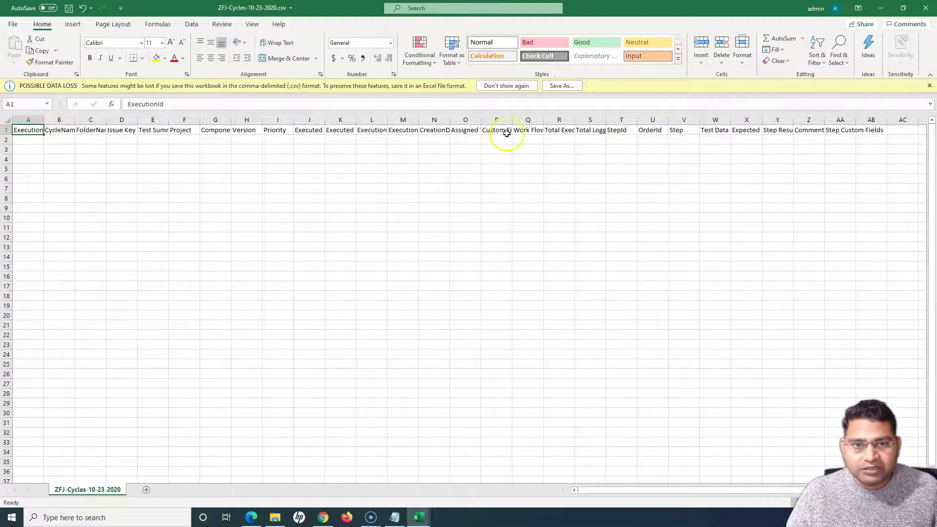
left_click(927, 10)
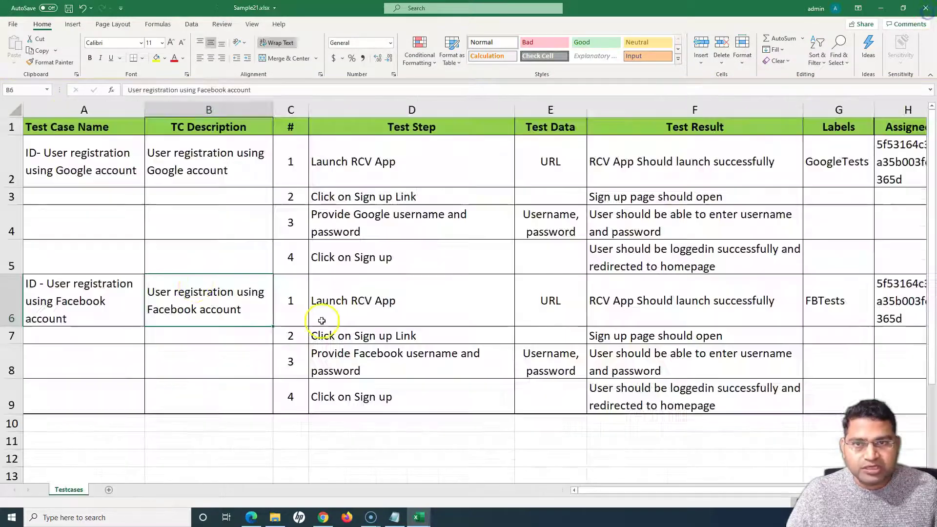
left_click(884, 8)
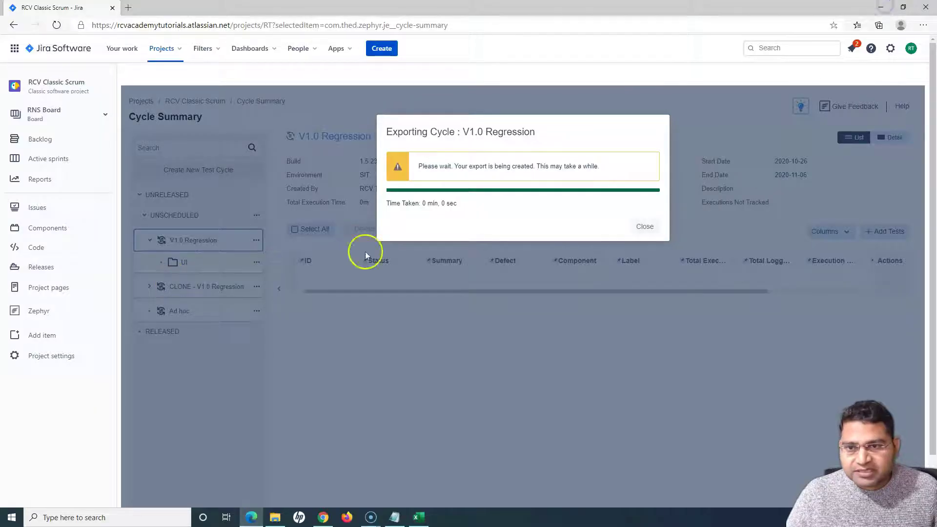
left_click(645, 226)
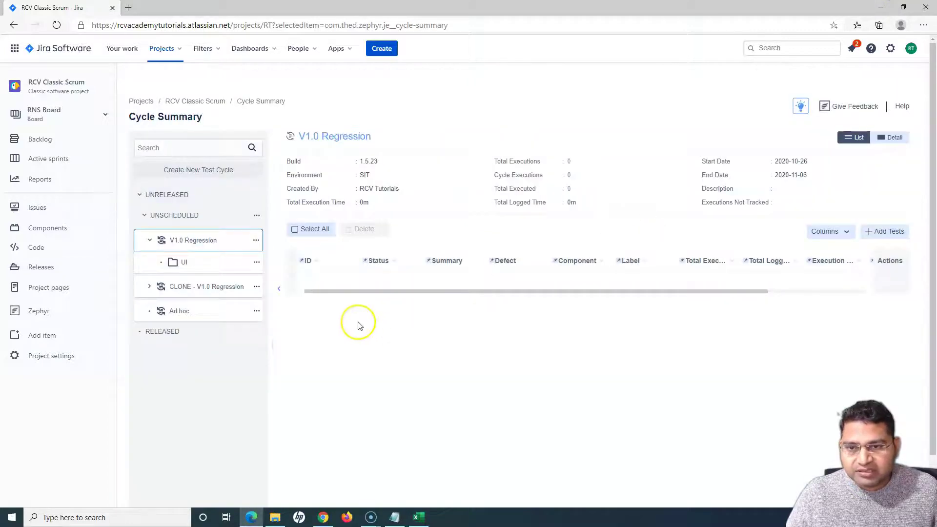
Start adding tests to the UI folder of V1.0 Regression and review the individual, search filter and other-cycle options.
left_click(257, 264)
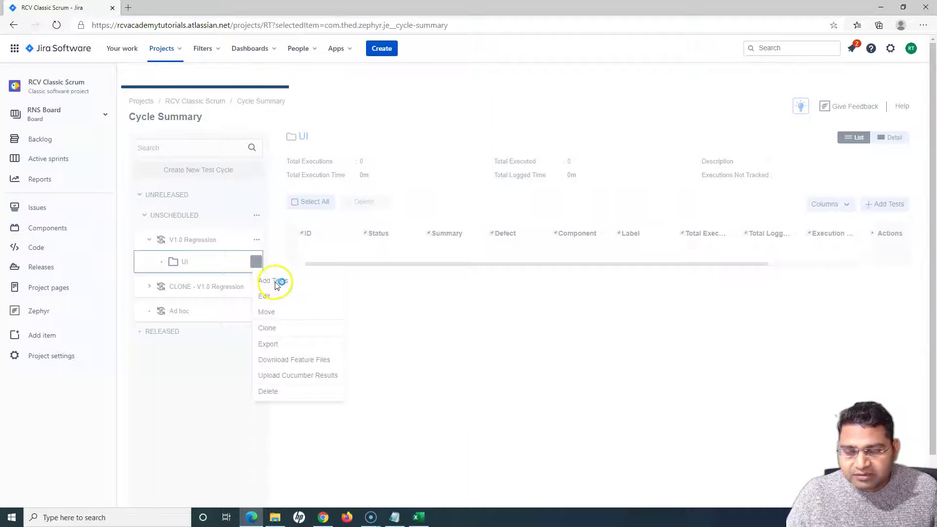
left_click(272, 281)
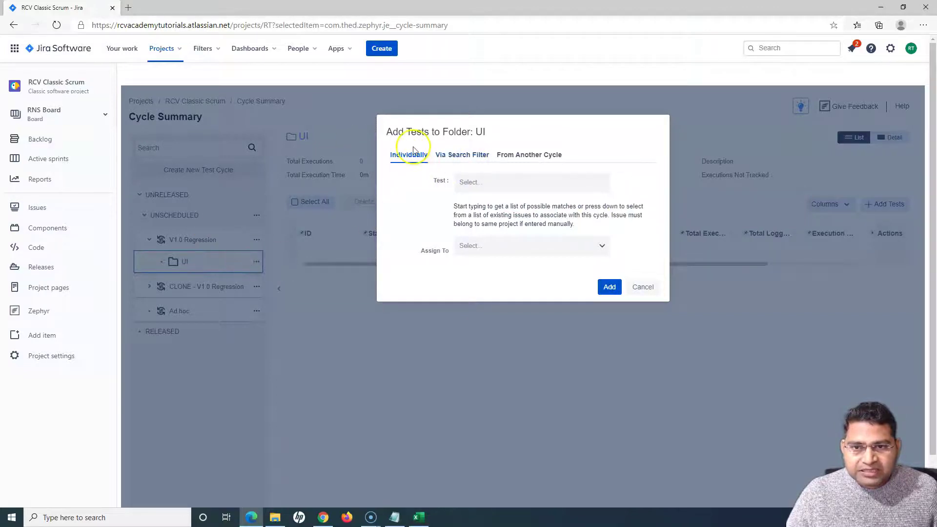
left_click(471, 182)
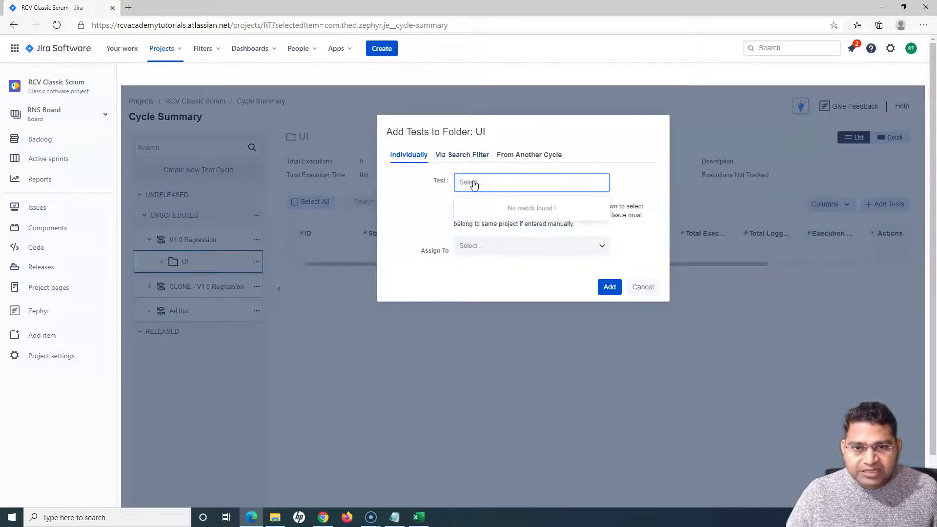
left_click(462, 158)
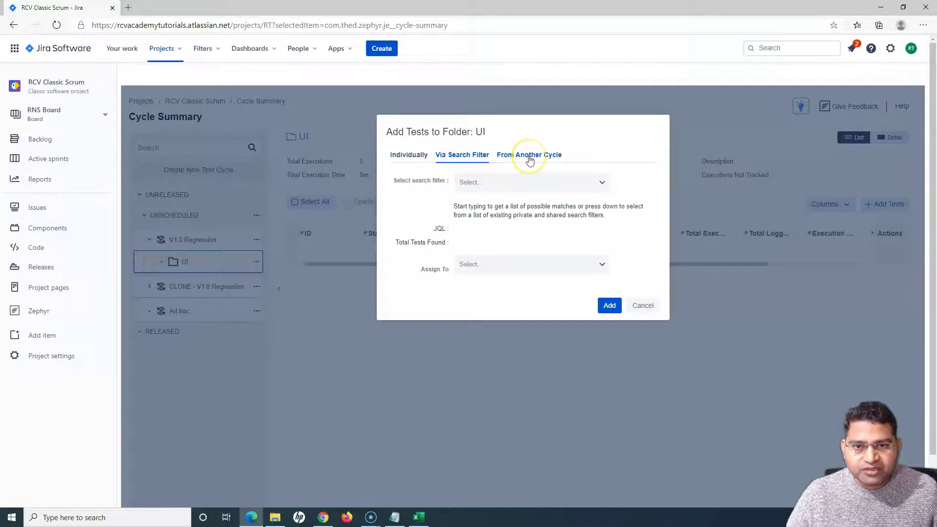
left_click(530, 155)
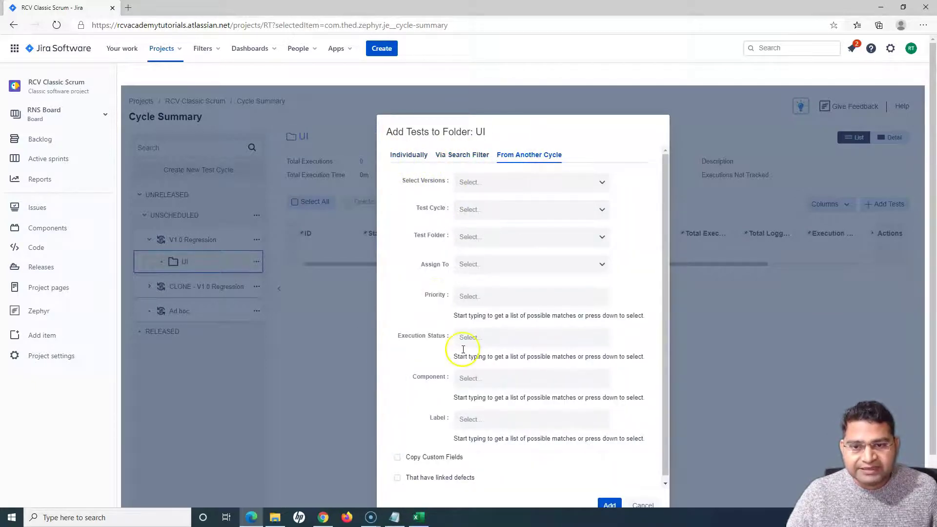
left_click(409, 156)
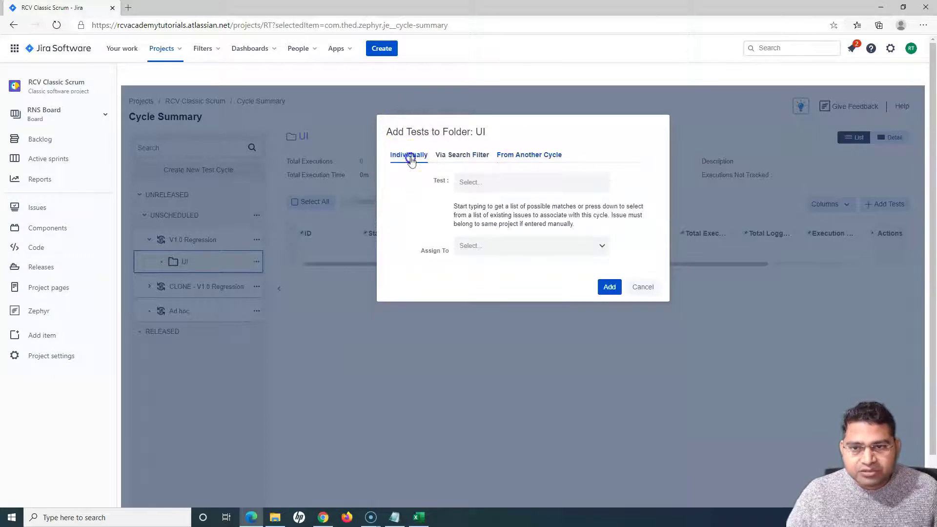
Search for "goo" and select tests RT-48 and RT-35 for individual addition to the UI folder.
left_click(490, 183)
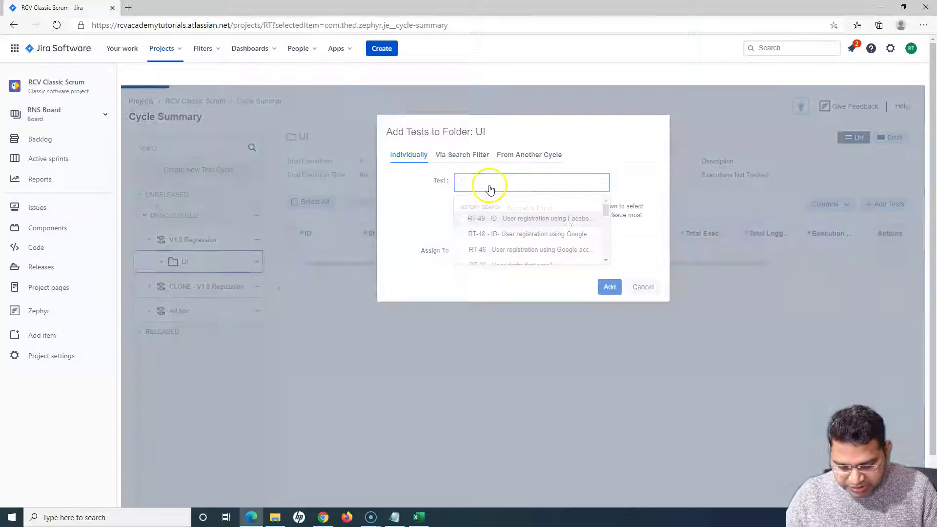
type("goo")
left_click(513, 220)
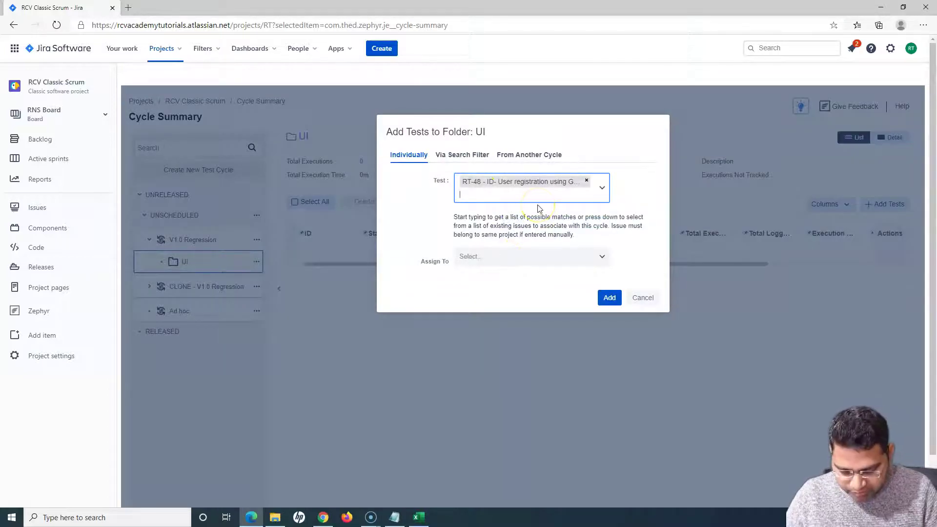
type("goo")
left_click(517, 237)
Assign the selected tests to RCV Tutorials and add them to the UI folder.
left_click(488, 271)
type("rcv")
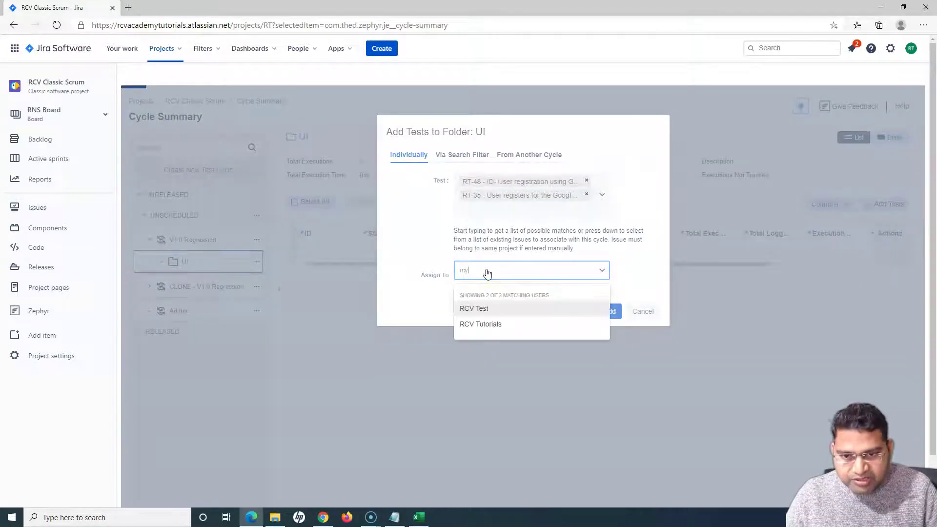
left_click(471, 324)
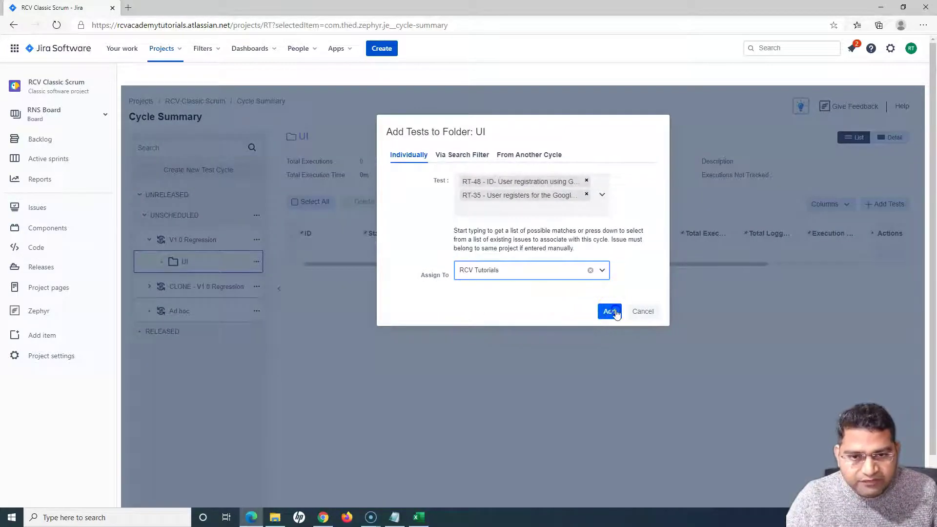
key("Return")
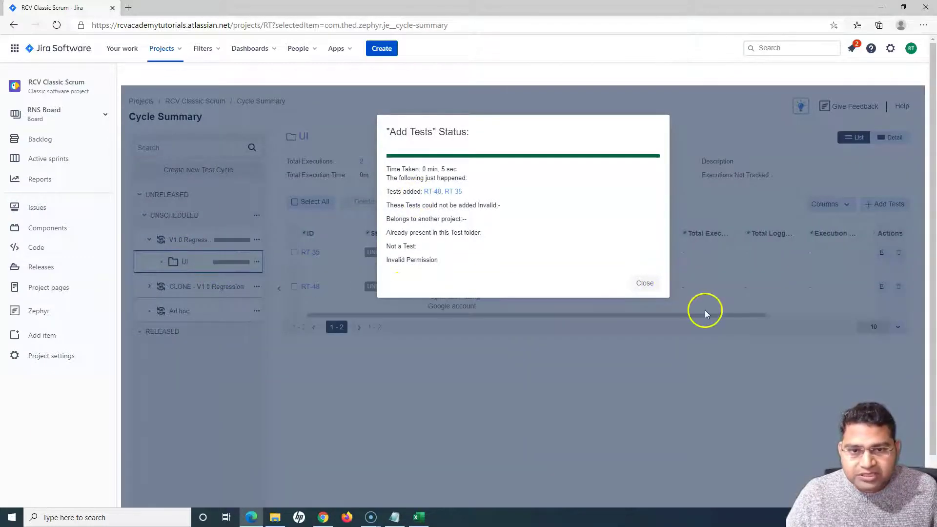
left_click(645, 286)
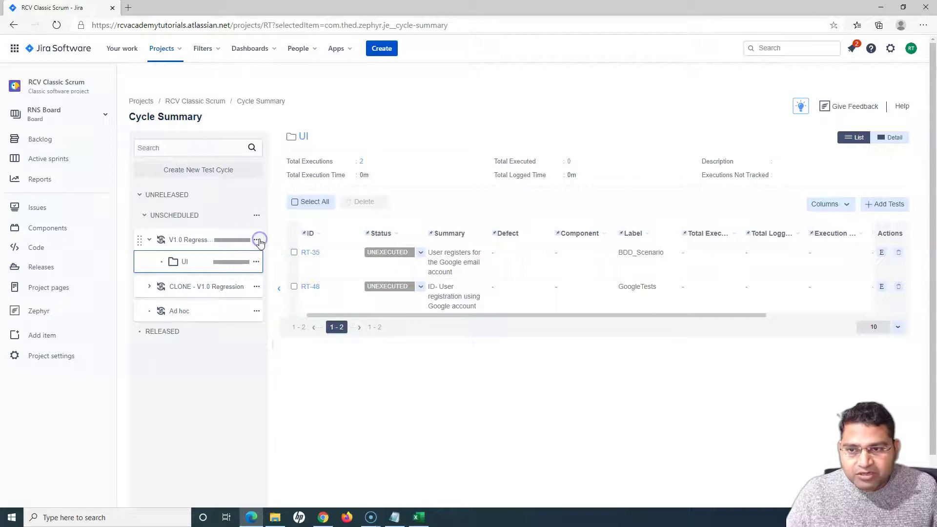
Clone the V1.0 Regression cycle again with the tests now in its UI folder.
left_click(258, 240)
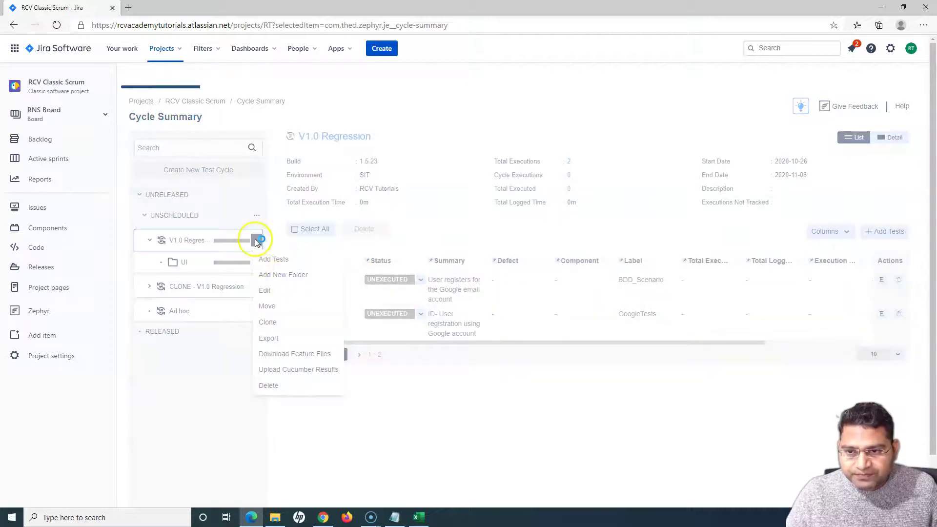
left_click(275, 324)
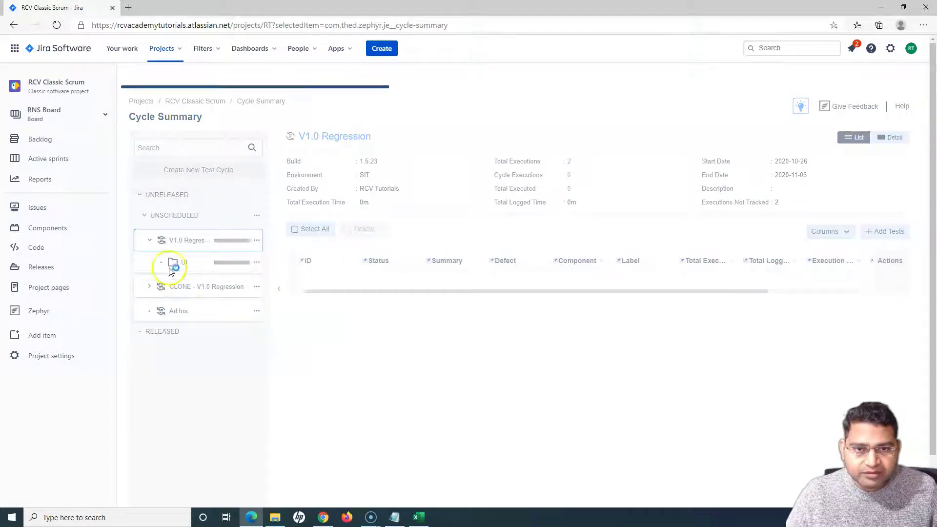
left_click(195, 287)
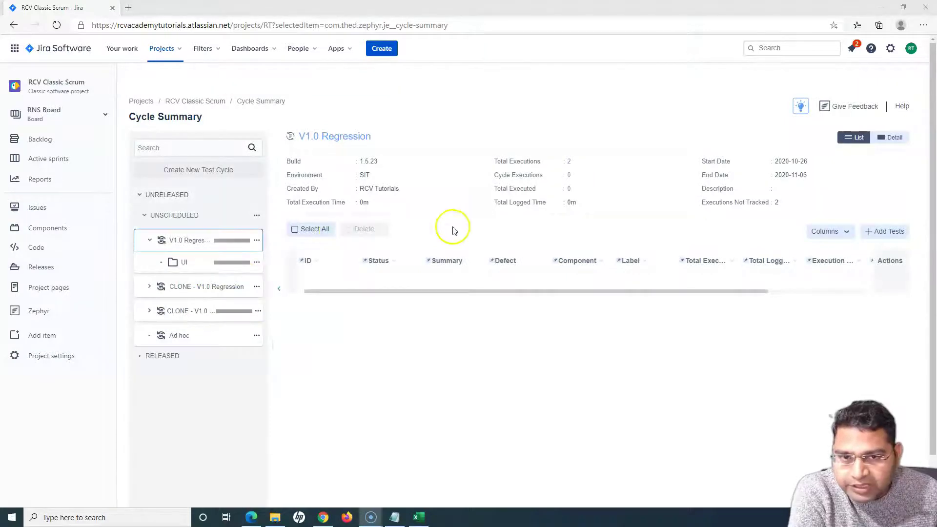
Compare the tests in the original cycle's UI folder with those in the newest clone and its UI folder.
left_click(180, 264)
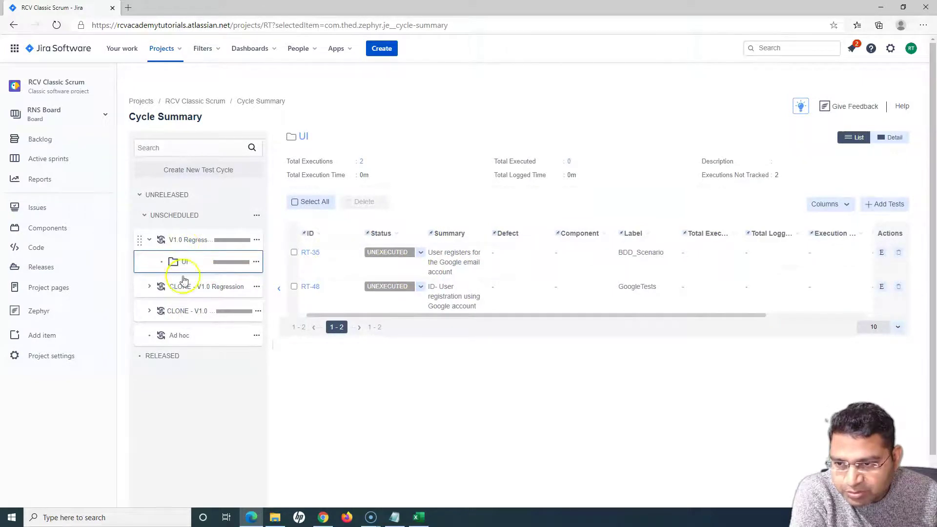
left_click(168, 312)
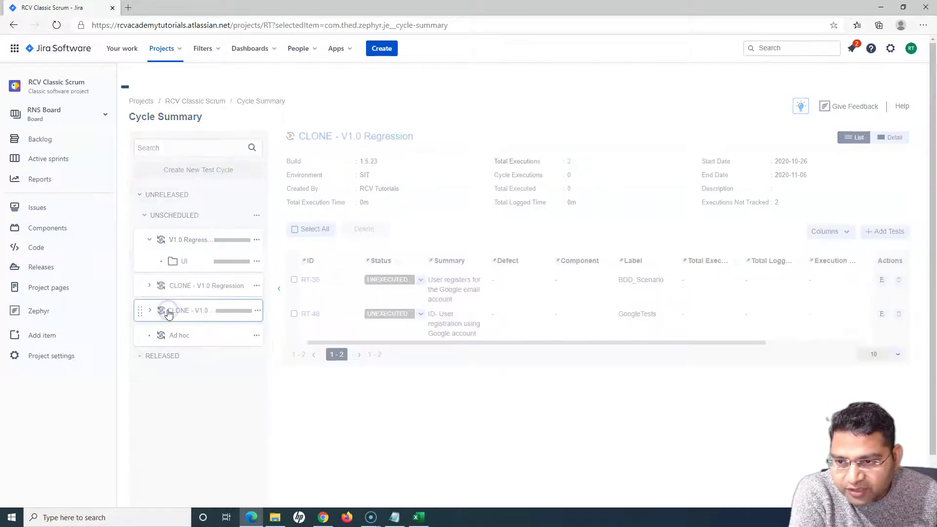
left_click(150, 310)
left_click(176, 333)
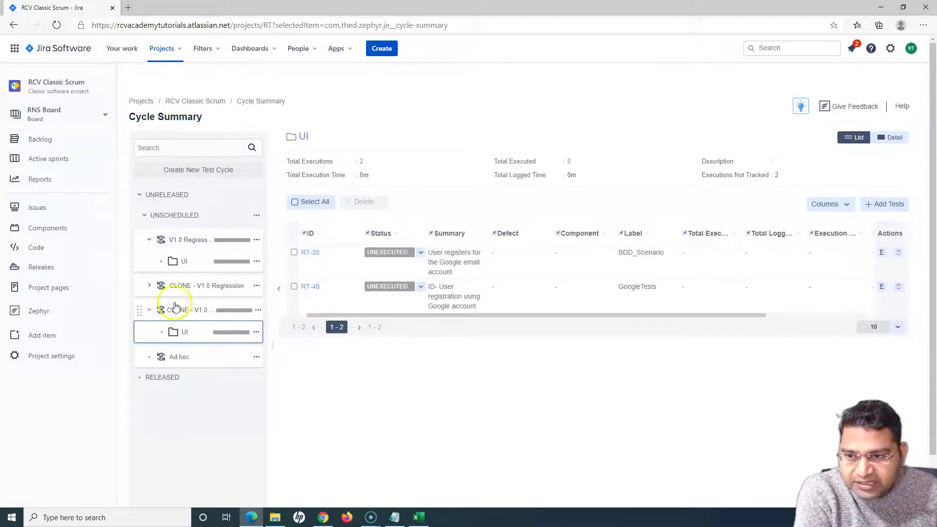
Export the newest CLONE - V1.0 Regression cycle, the one containing tests, as CSV and open the downloaded file.
left_click(191, 311)
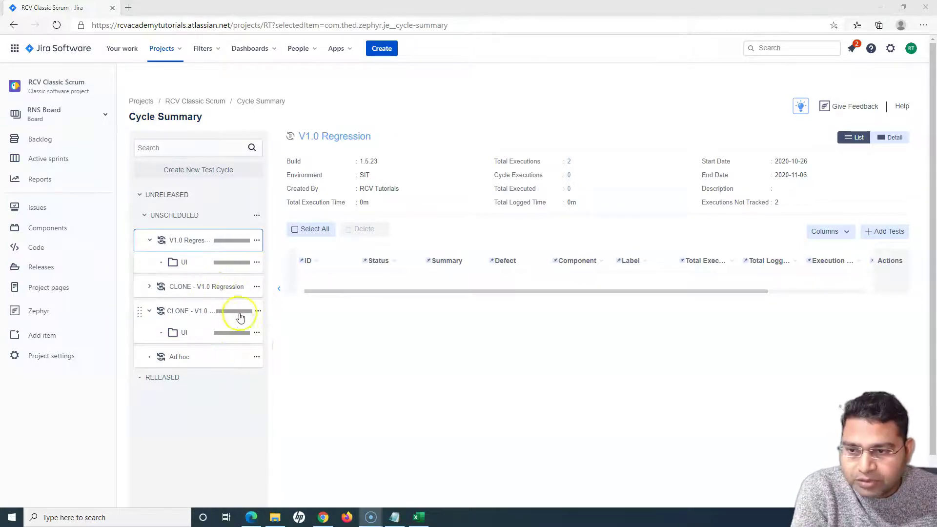
left_click(257, 311)
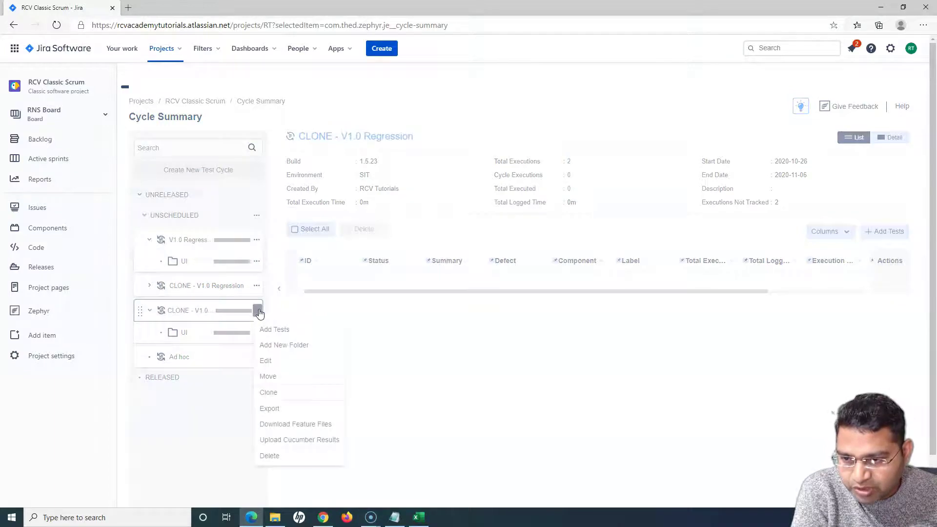
left_click(274, 411)
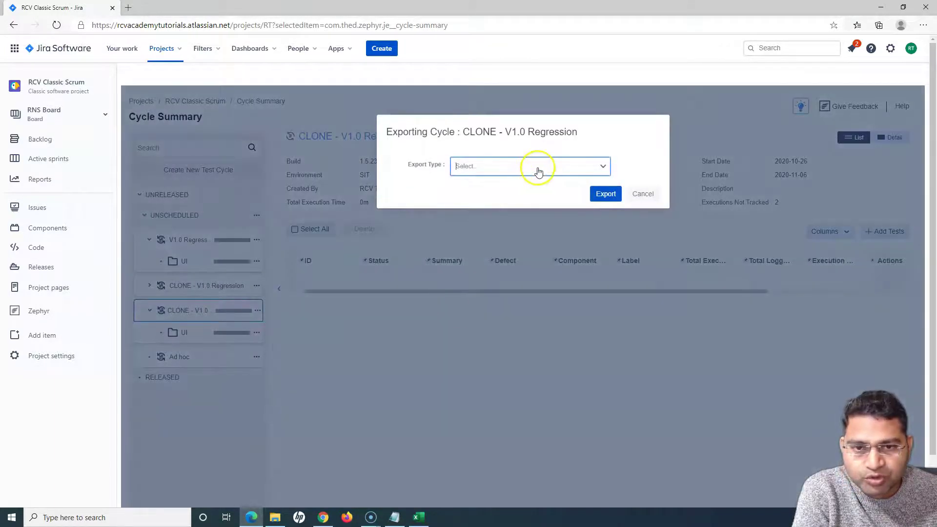
left_click(539, 168)
left_click(490, 191)
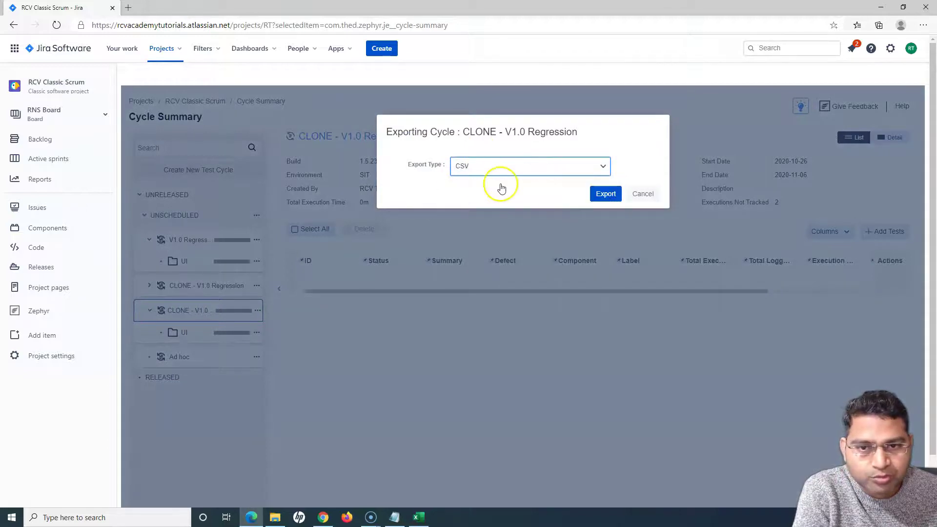
left_click(606, 193)
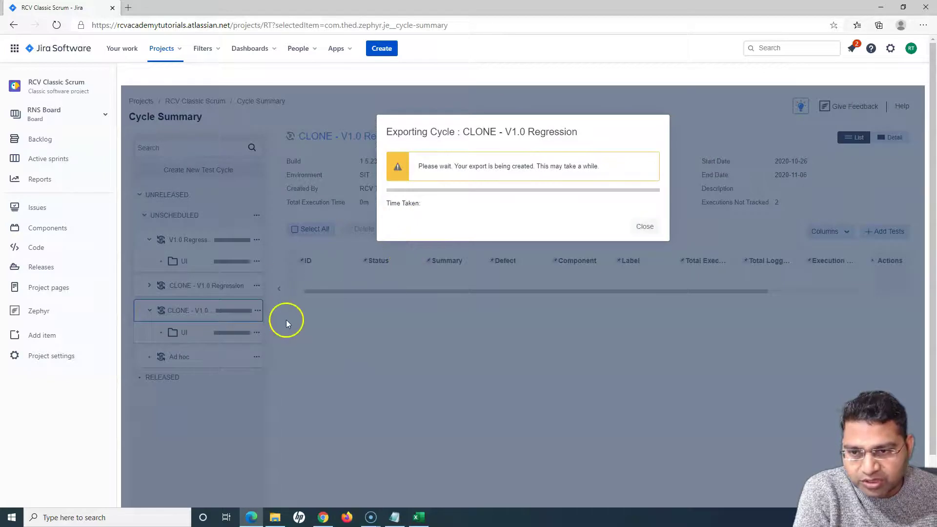
left_click(101, 496)
left_click(140, 393)
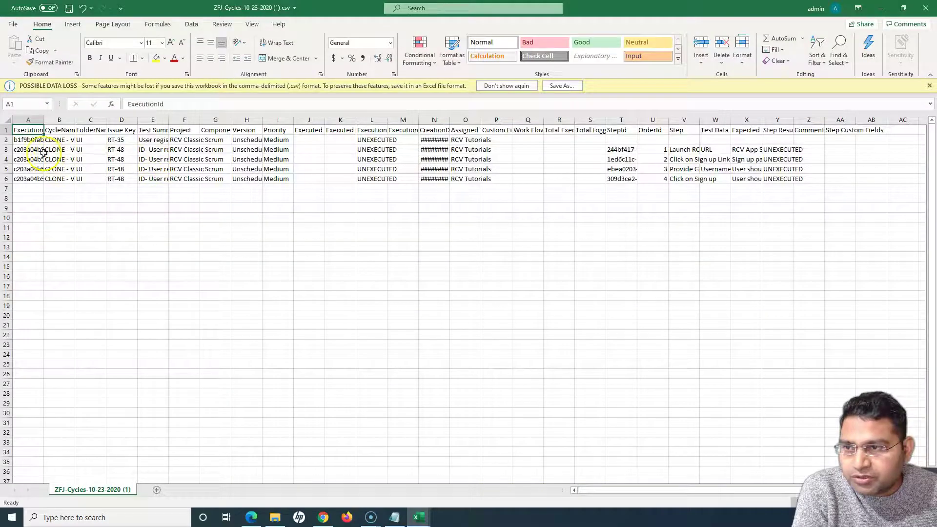
Examine the exported CSV in Excel, widening the execution ID and cycle name columns and checking the issue keys and test step rows.
mouse_move(44, 120)
left_mouse_down()
mouse_move(165, 120)
mouse_move(126, 139)
mouse_move(124, 178)
left_mouse_up()
left_click(100, 142)
left_click(131, 149)
left_click_drag(171, 141, 217, 183)
left_click(280, 179)
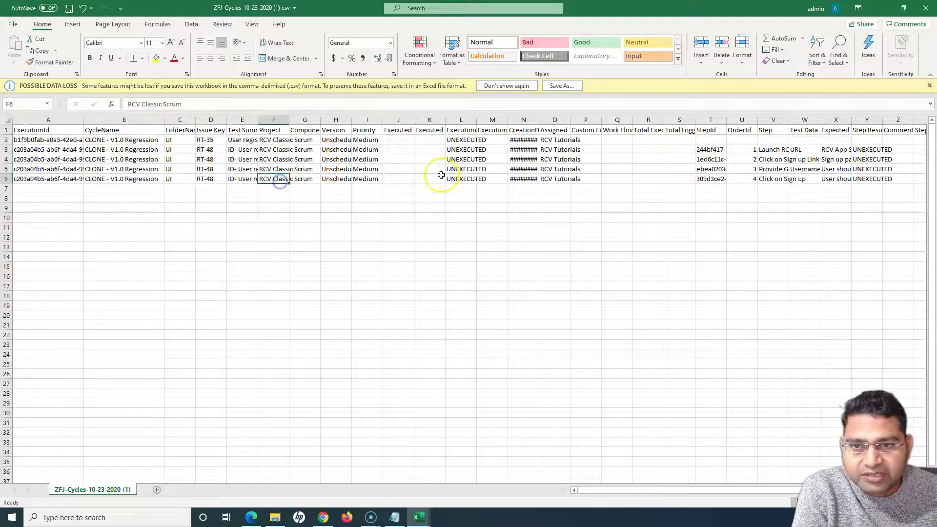
left_click_drag(639, 490, 538, 477)
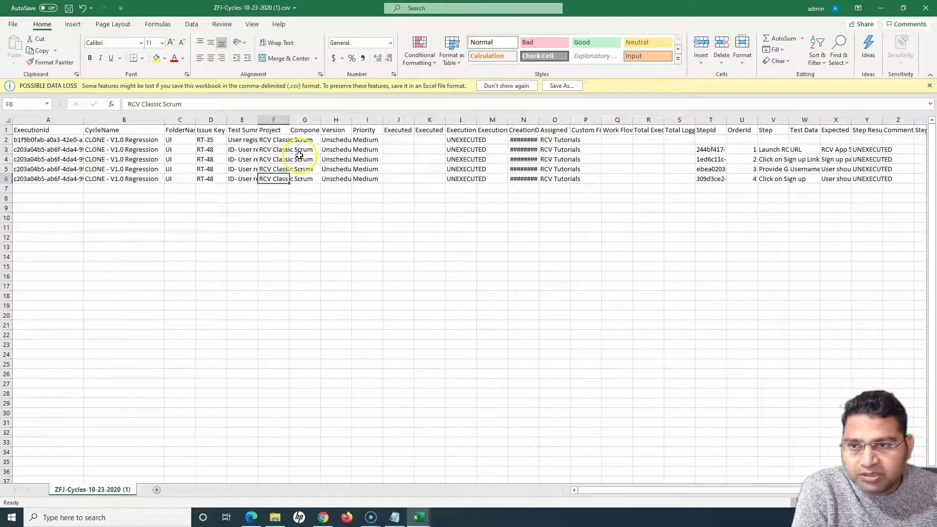
left_click_drag(139, 151, 261, 180)
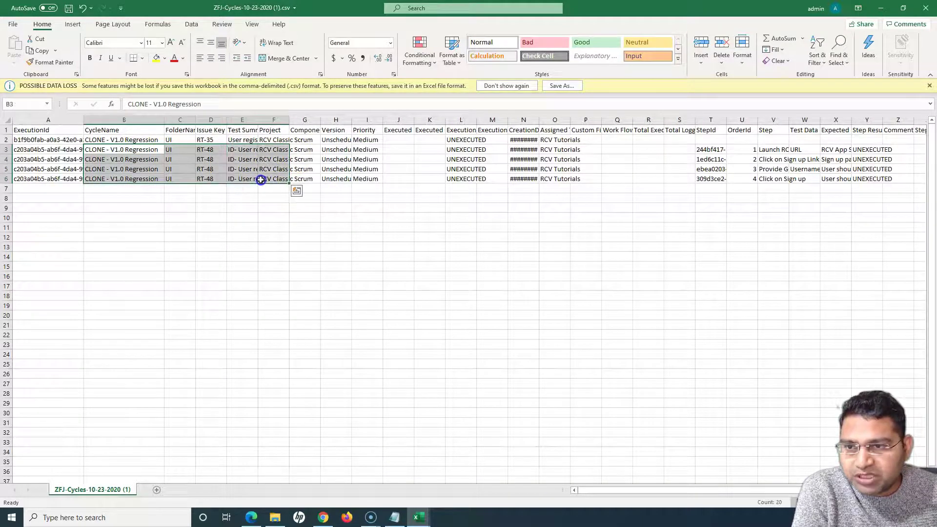
left_click(305, 169)
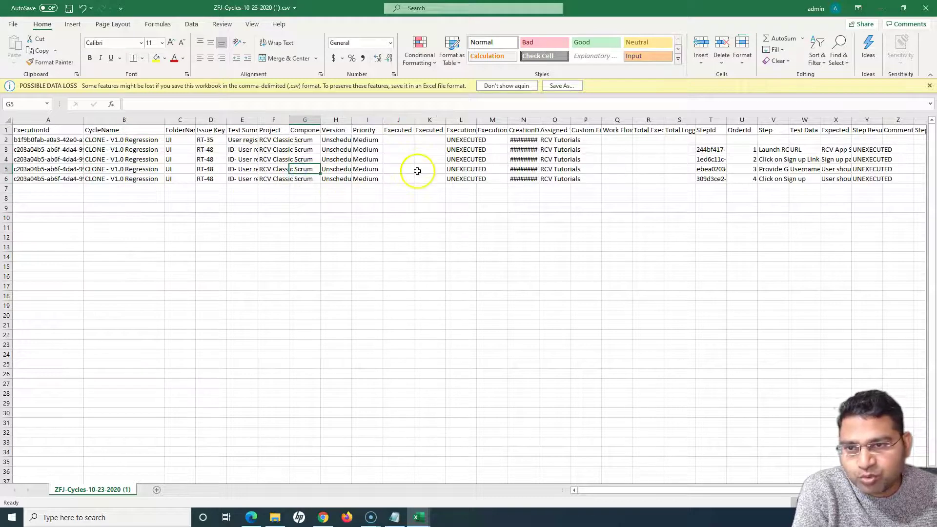
left_click(211, 149)
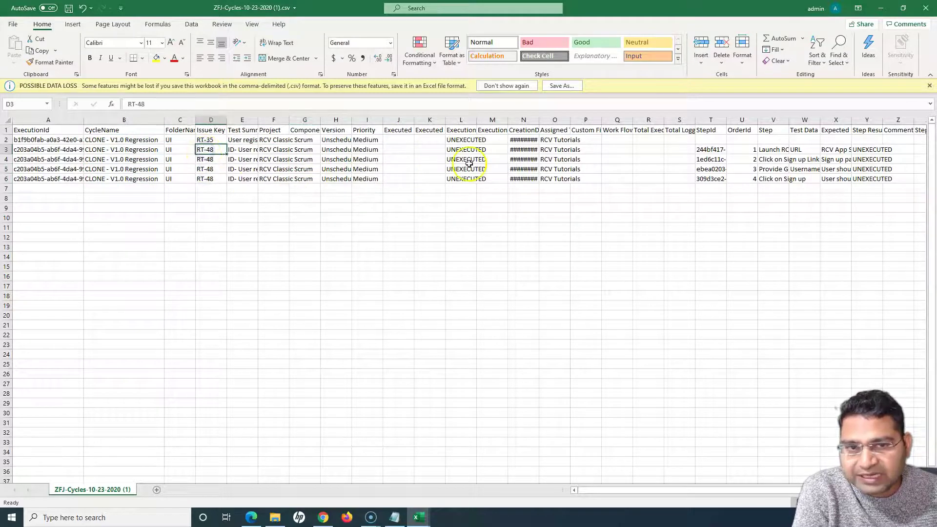
left_click_drag(746, 151, 766, 179)
Switch back to Jira in the browser and dismiss the cycle export dialog.
left_click(881, 8)
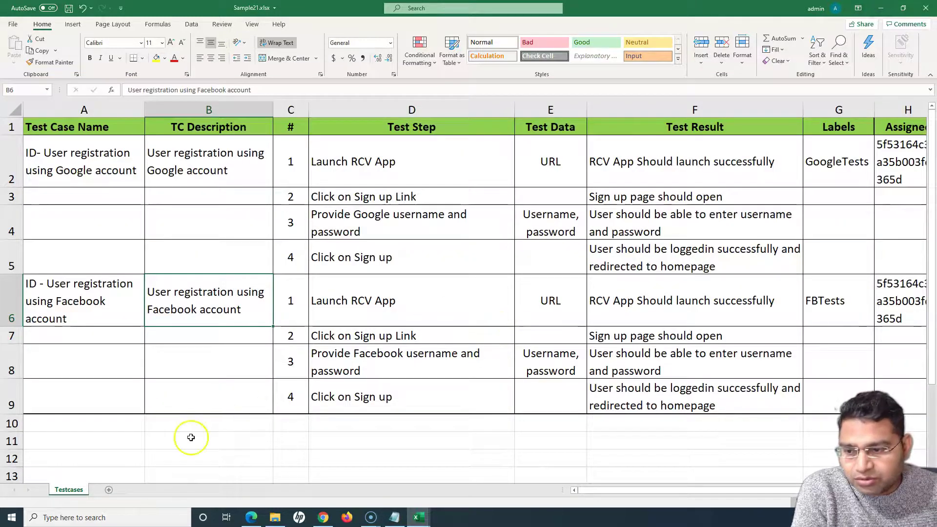
left_click(259, 520)
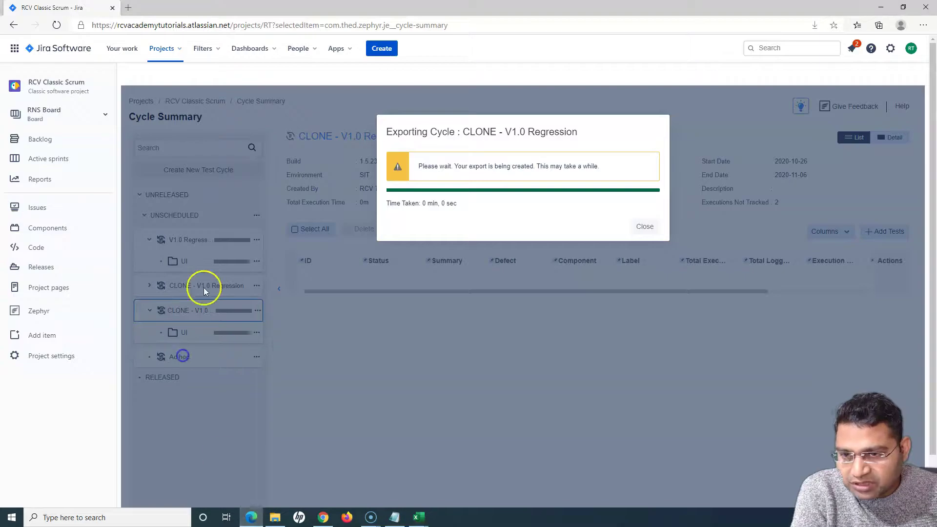
left_click(644, 227)
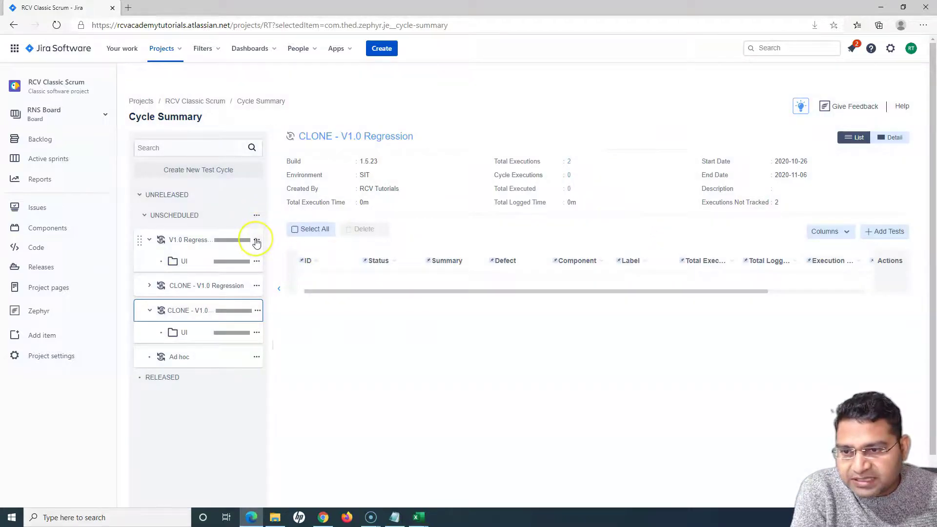
Delete the original V1.0 Regression test cycle from the unscheduled version.
left_click(256, 241)
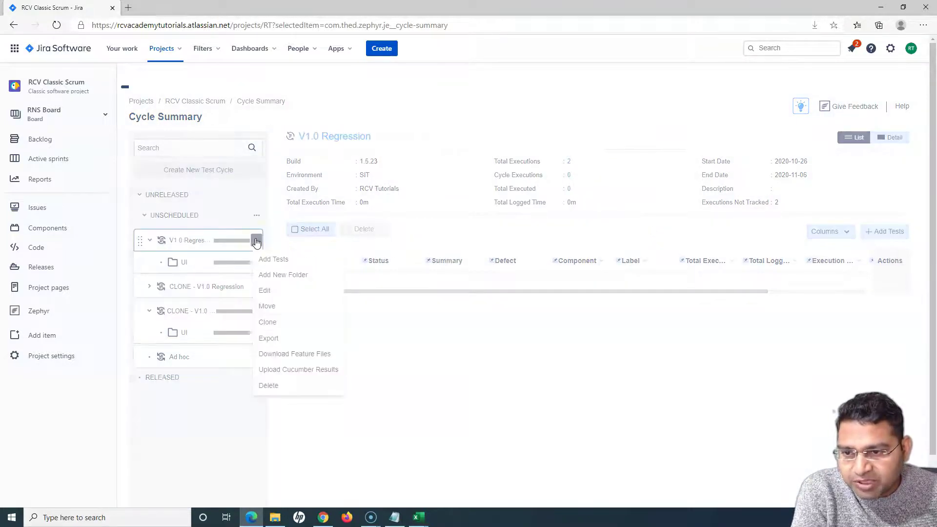
left_click(270, 387)
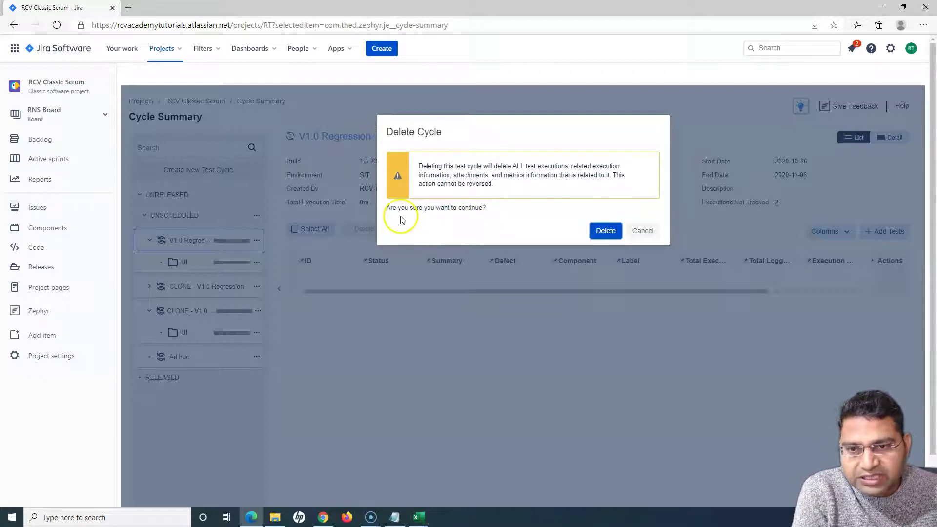
left_click(604, 231)
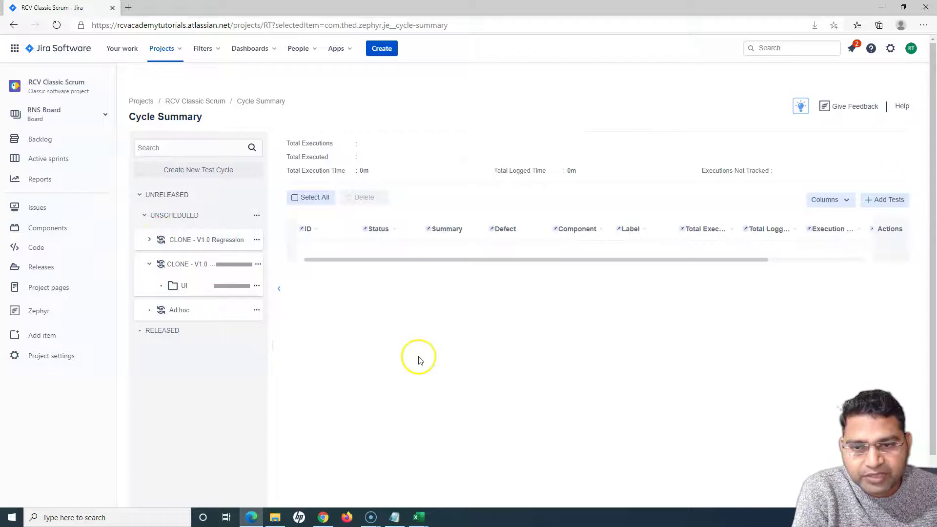
left_click(257, 240)
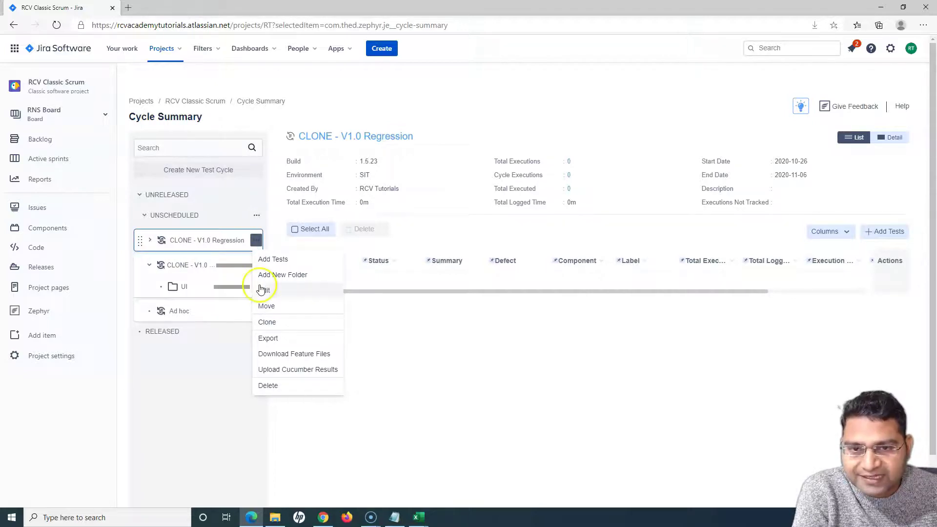
left_click(262, 249)
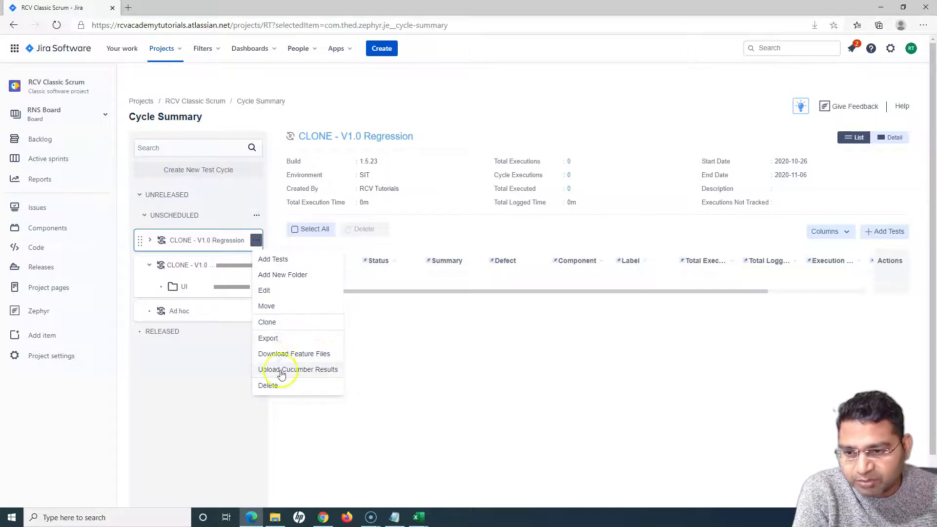
left_click(395, 366)
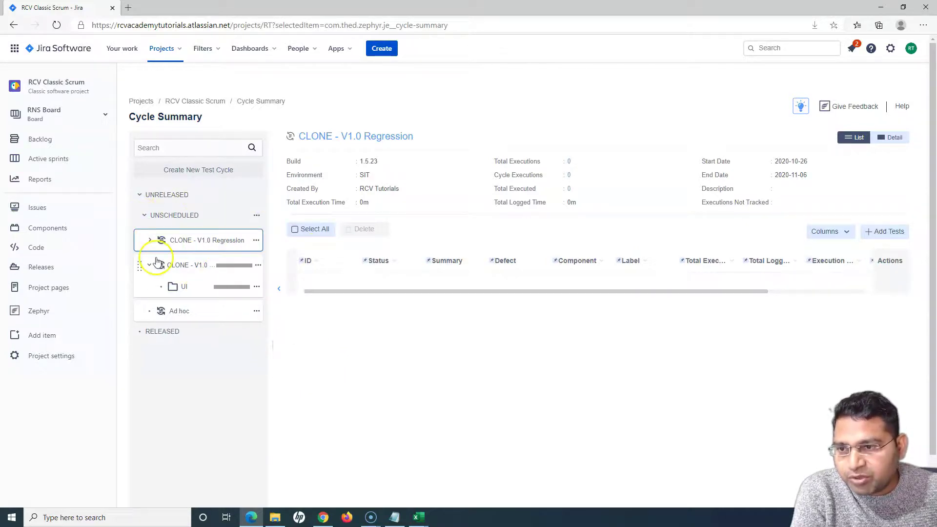
left_click(145, 216)
left_click(145, 216)
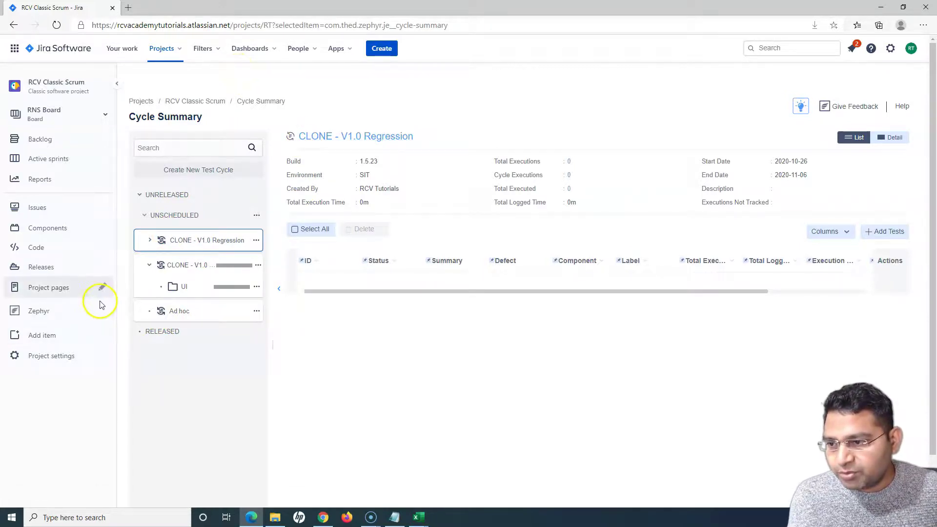
Create a version named 1.1.50 in the RCV Classic Scrum project settings.
left_click(54, 366)
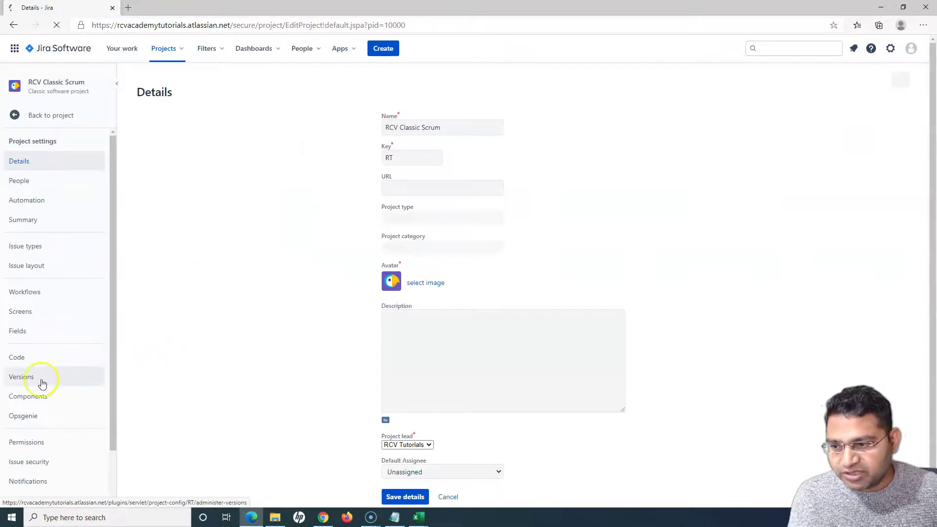
left_click(28, 380)
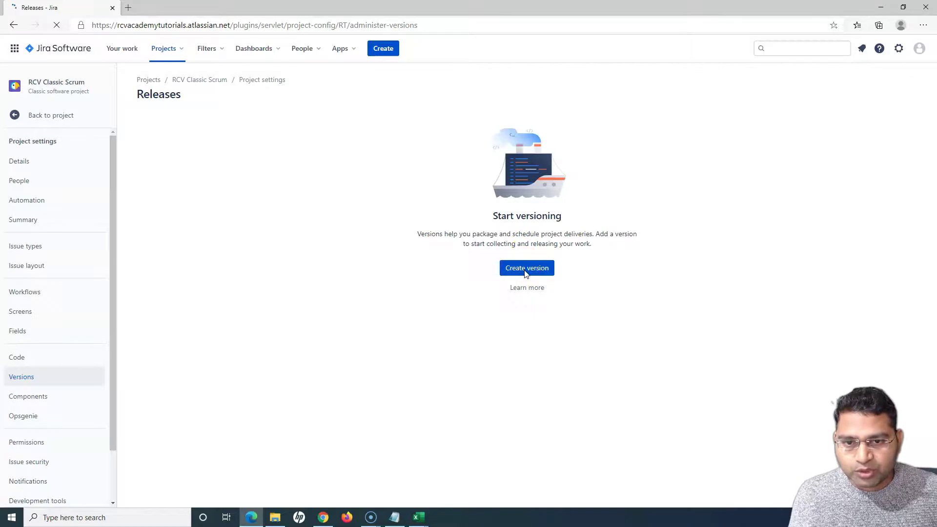
left_click(526, 271)
left_click(413, 130)
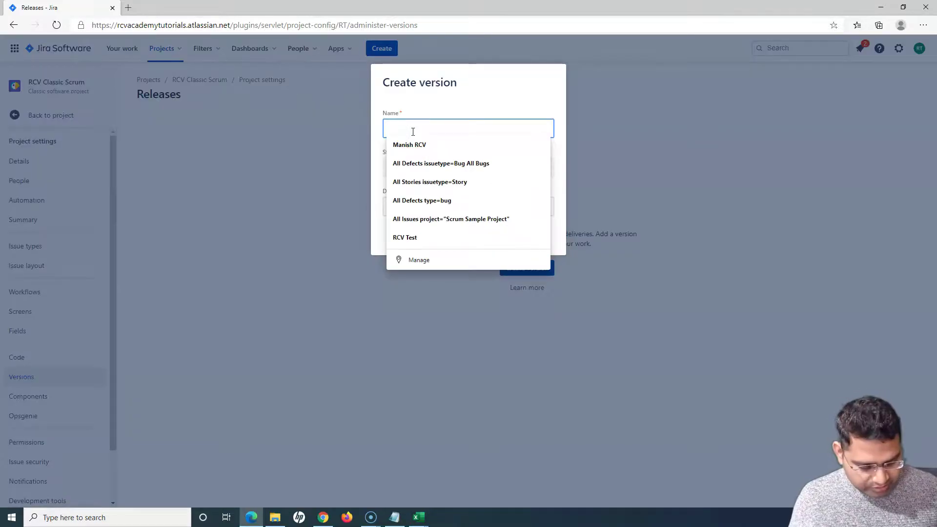
type("1.1.50")
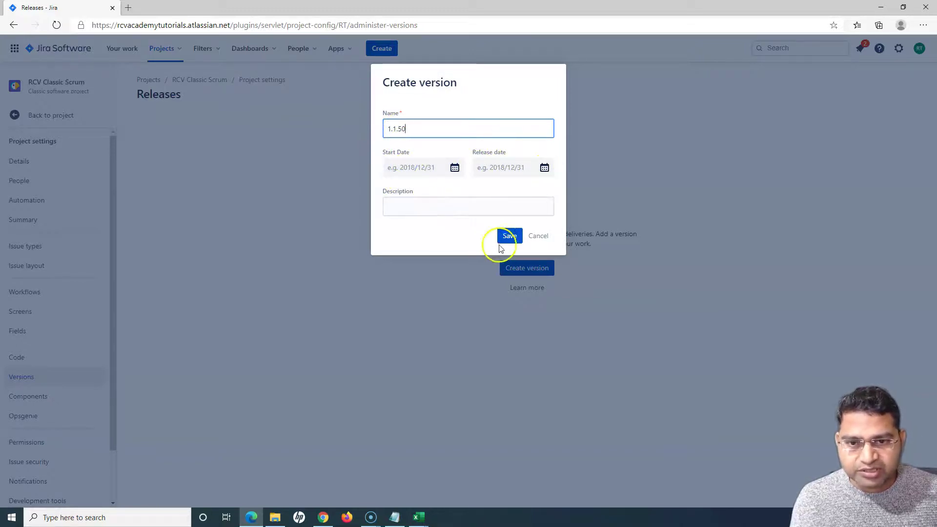
left_click(404, 206)
left_click(510, 236)
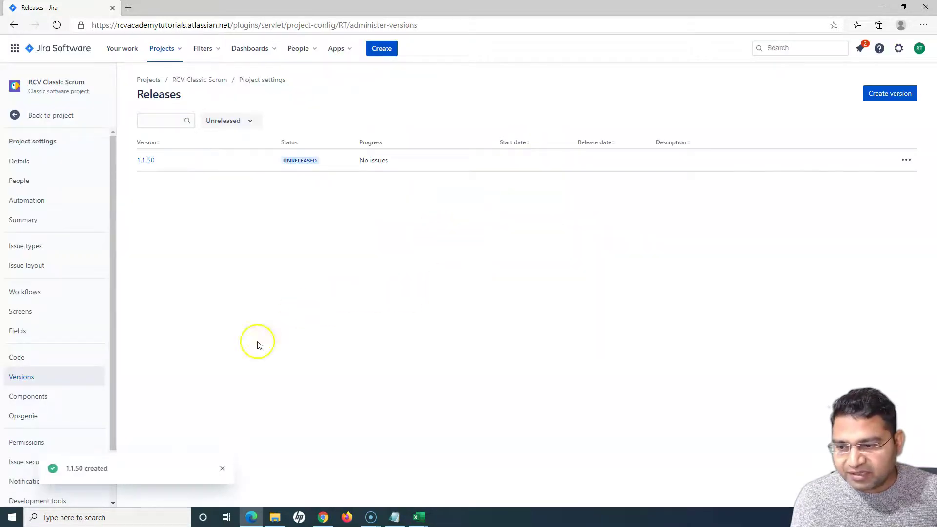
left_click(223, 470)
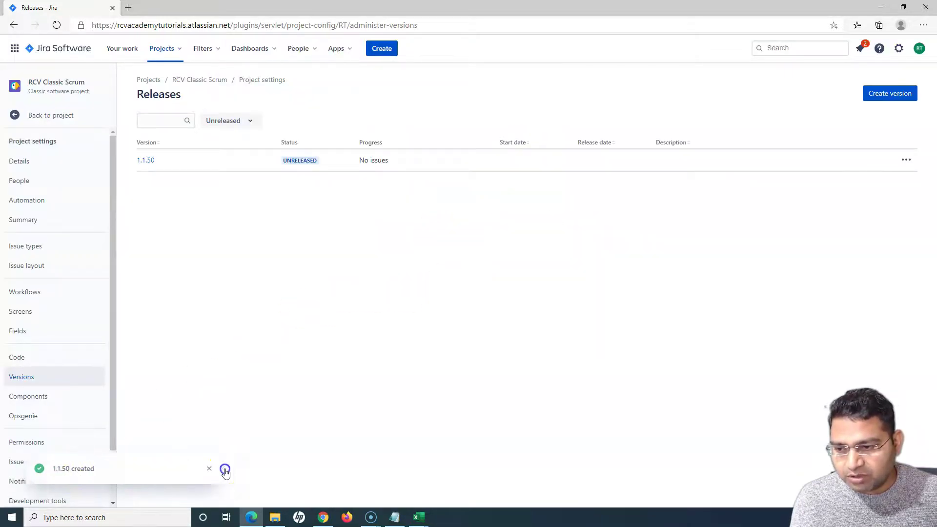
Return to the Zephyr cycle summary and expand version 1.1.50 to check the actions of its Ad hoc cycle.
left_click(13, 116)
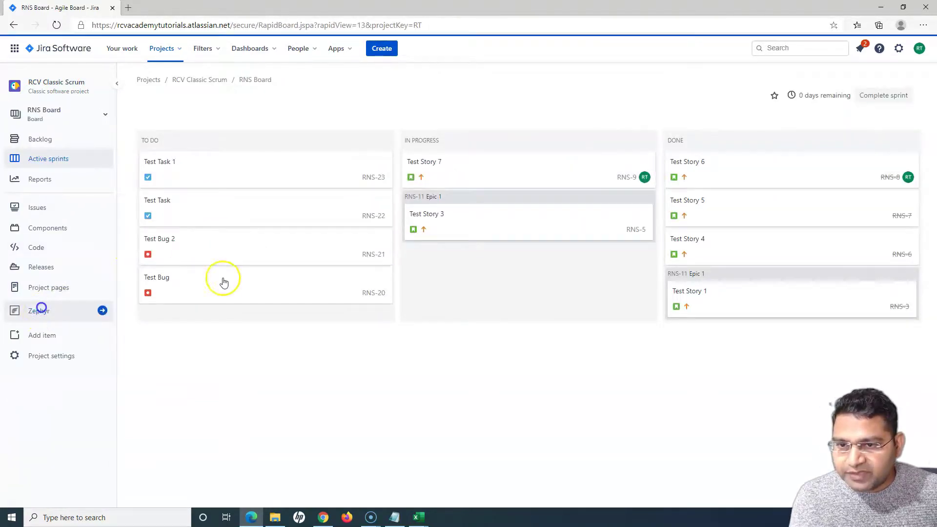
left_click(39, 312)
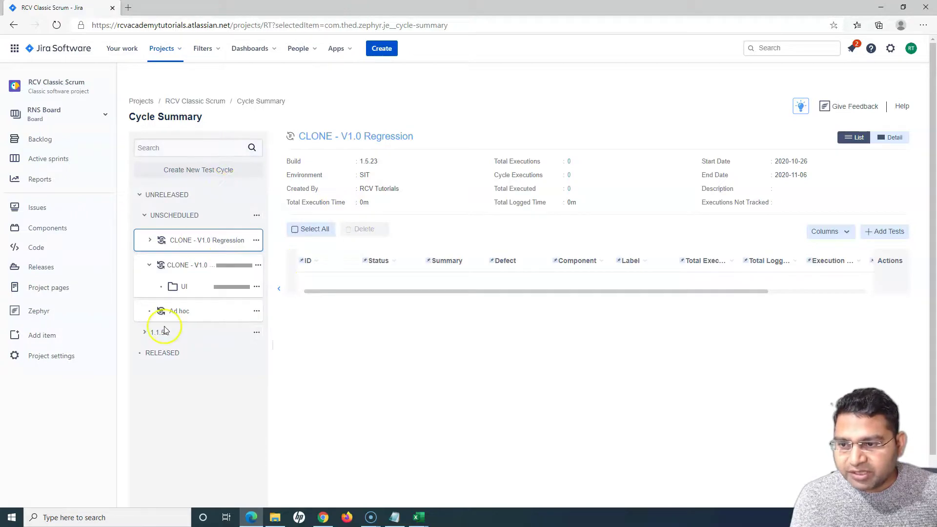
left_click(144, 333)
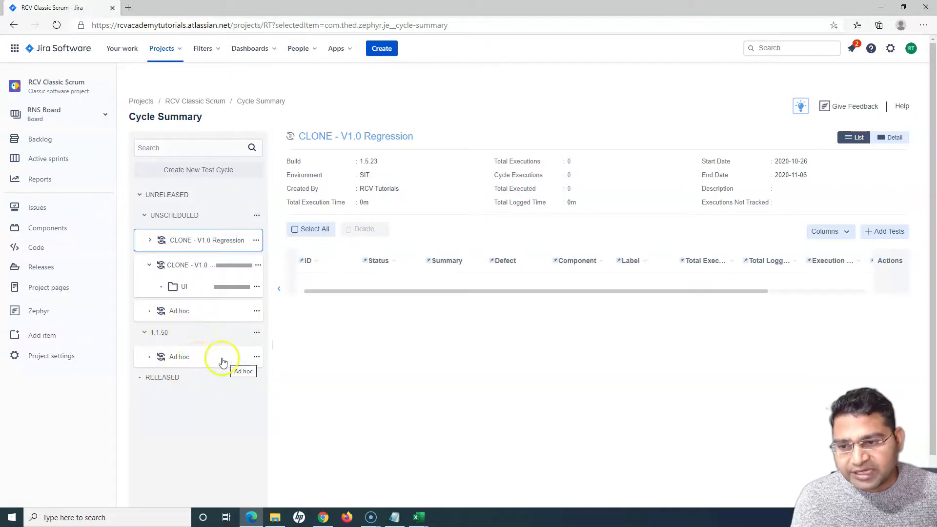
left_click(258, 359)
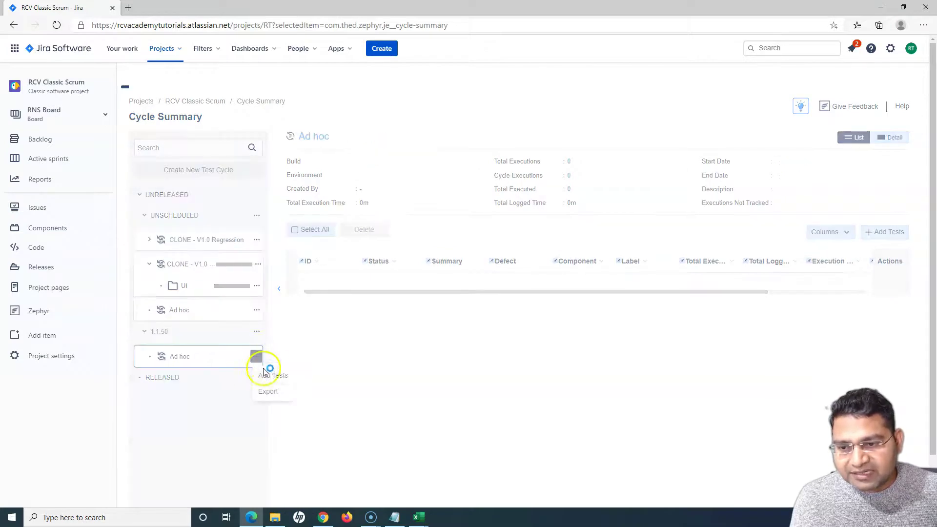
left_click(335, 364)
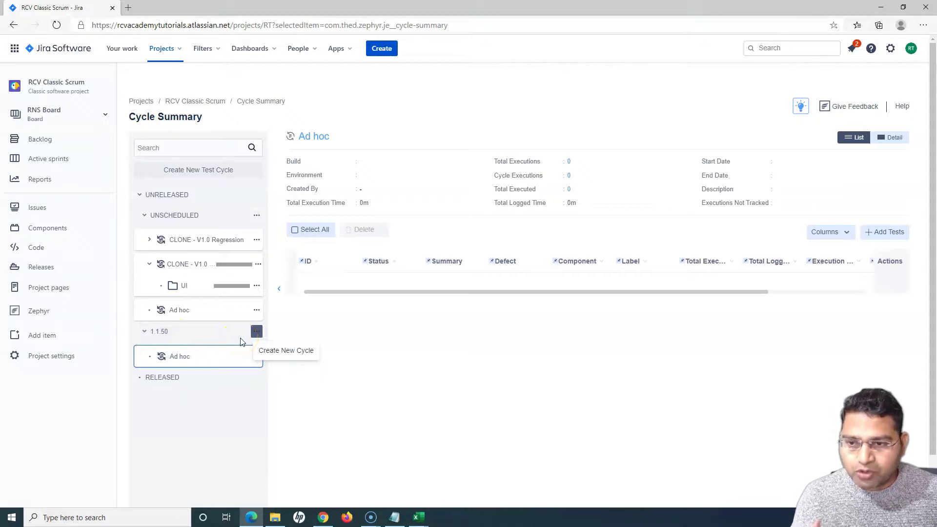
Move the first CLONE - V1.0 Regression cycle from the unscheduled version to version 1.1.50.
left_click(257, 241)
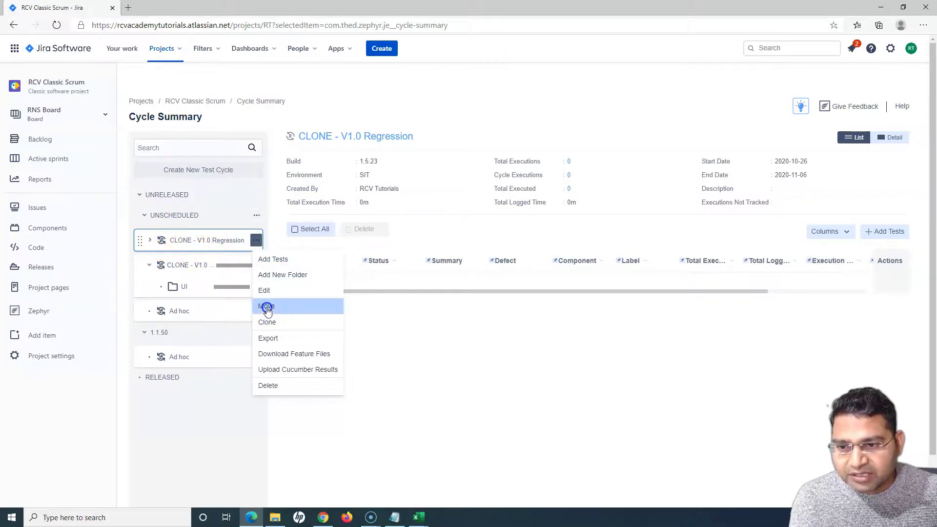
left_click(335, 303)
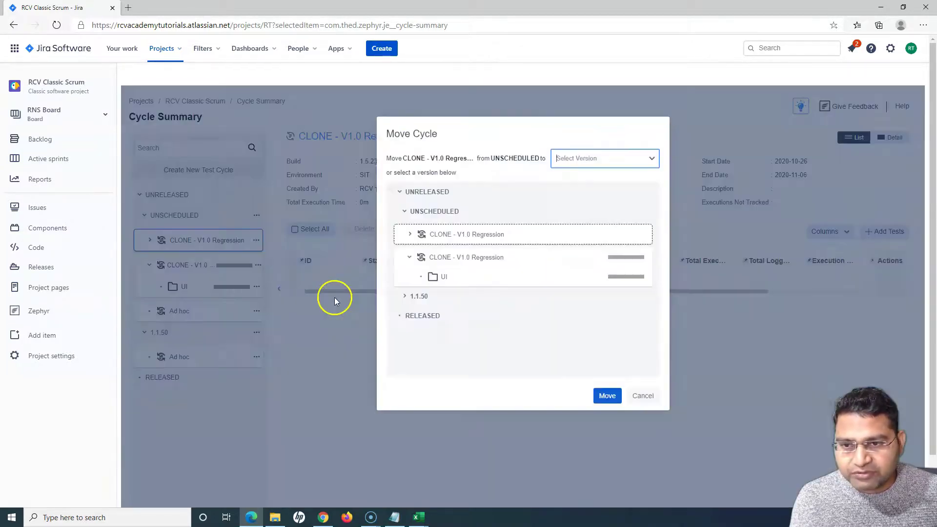
left_click(651, 156)
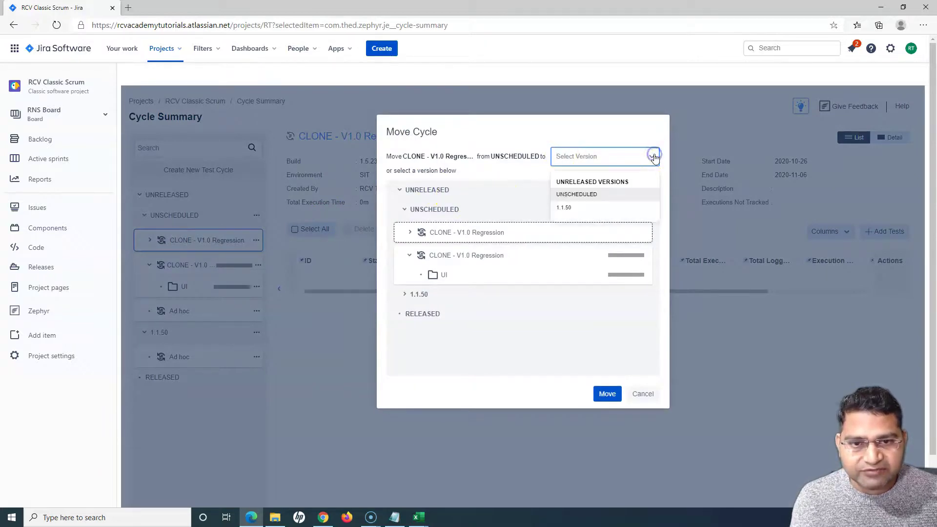
left_click(569, 207)
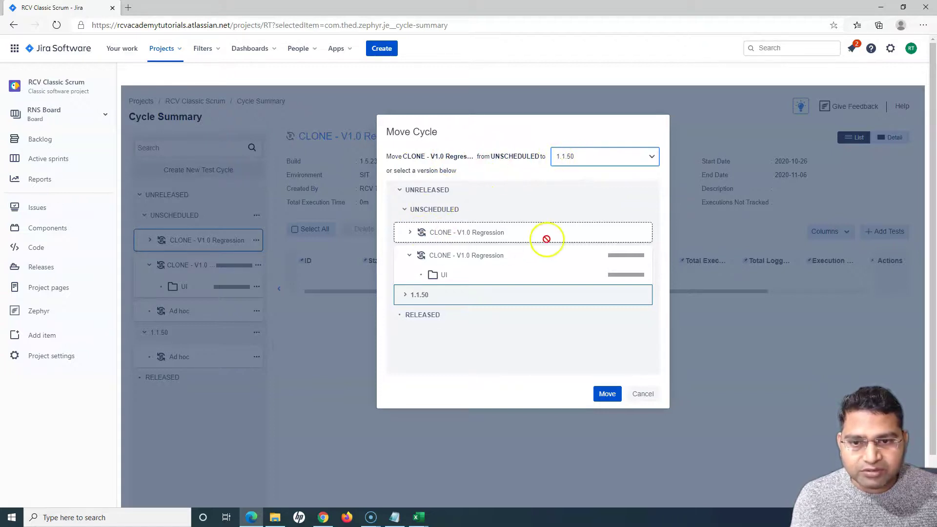
left_click(609, 395)
left_click(172, 361)
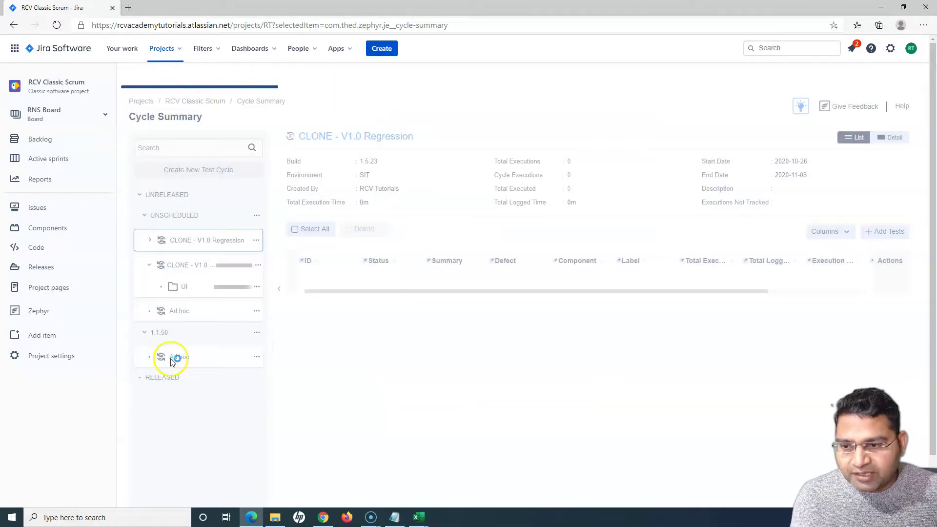